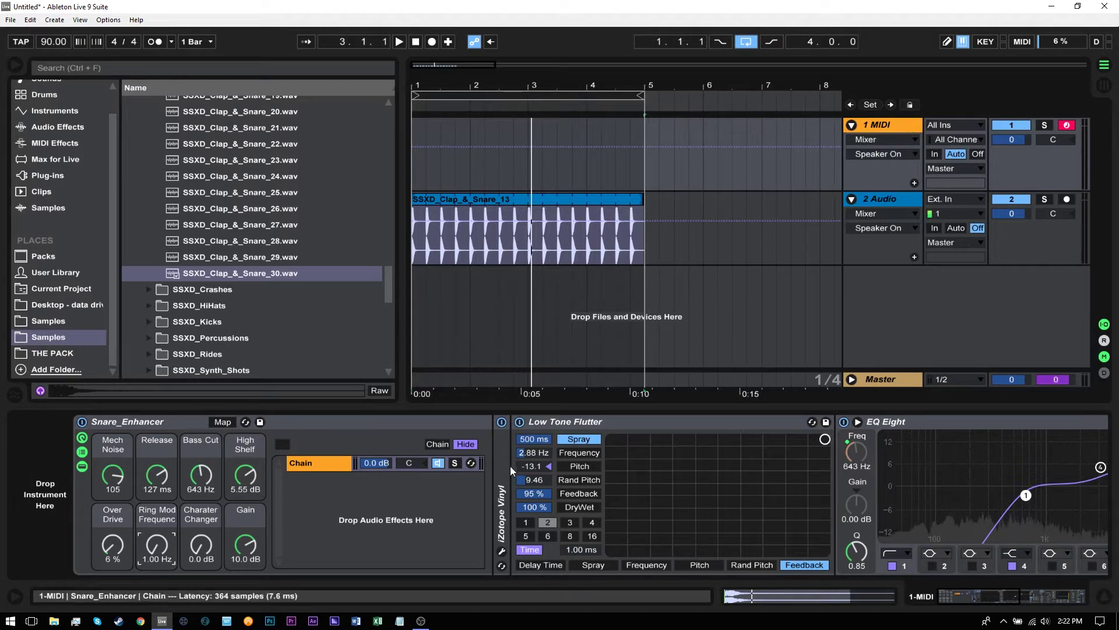
- Unfold the iZotope Vinyl device in the Snare_Enhancer rack and hide its parameter list
{"action": "double_click", "coordinate": [501, 446]}
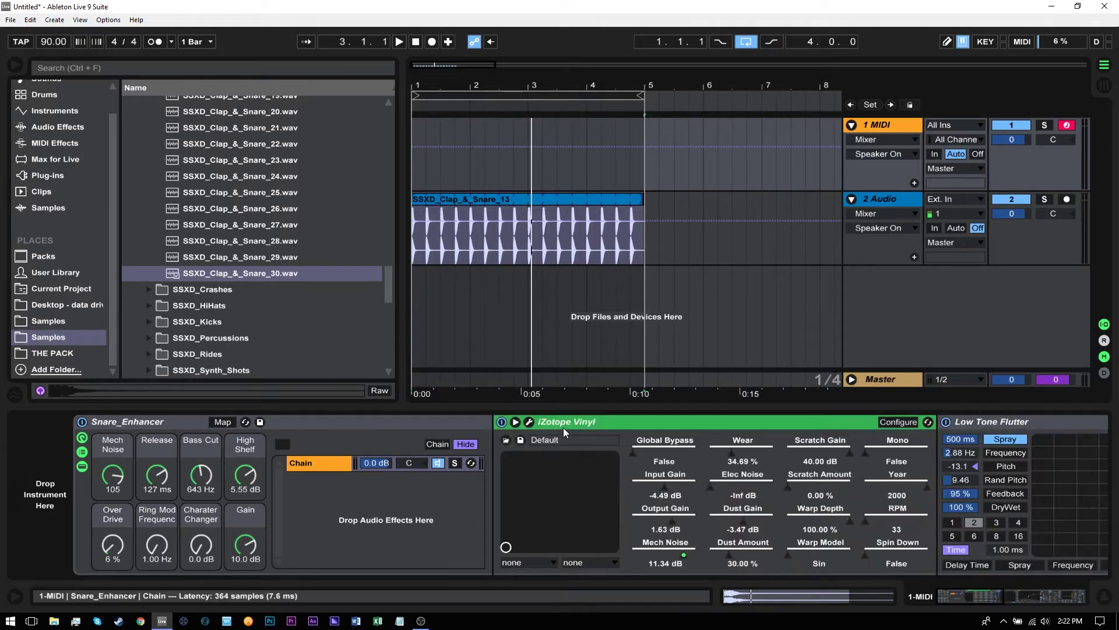
{"action": "left_click", "coordinate": [515, 421]}
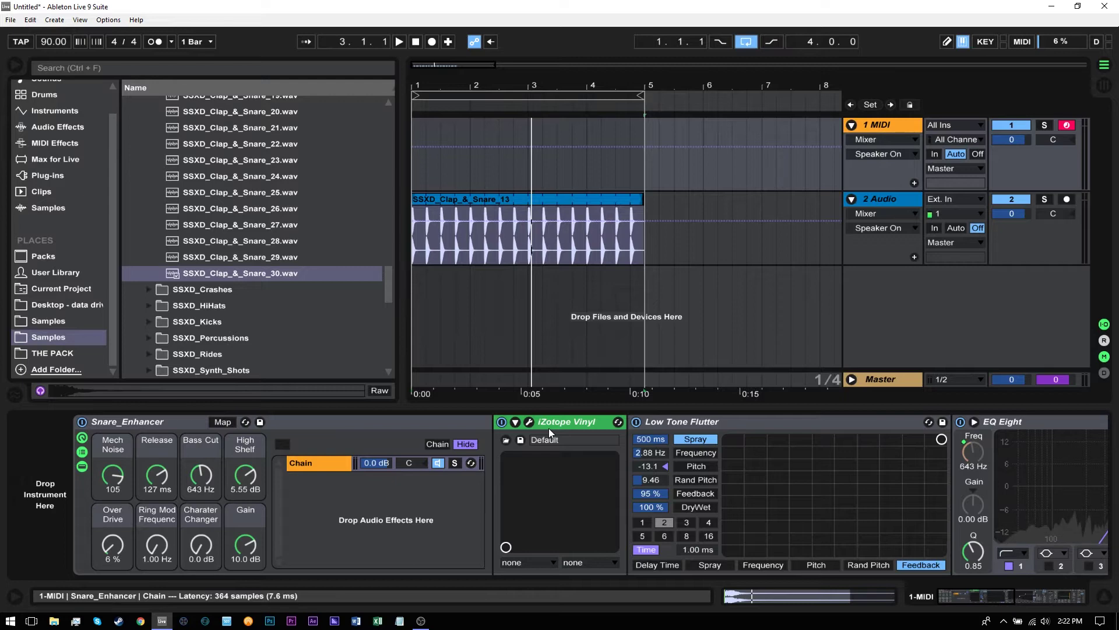
- Play the loop while toggling the 1 MIDI and 2 Audio tracks off and on to compare the enhancer with the dry snare
{"action": "key", "text": "space"}
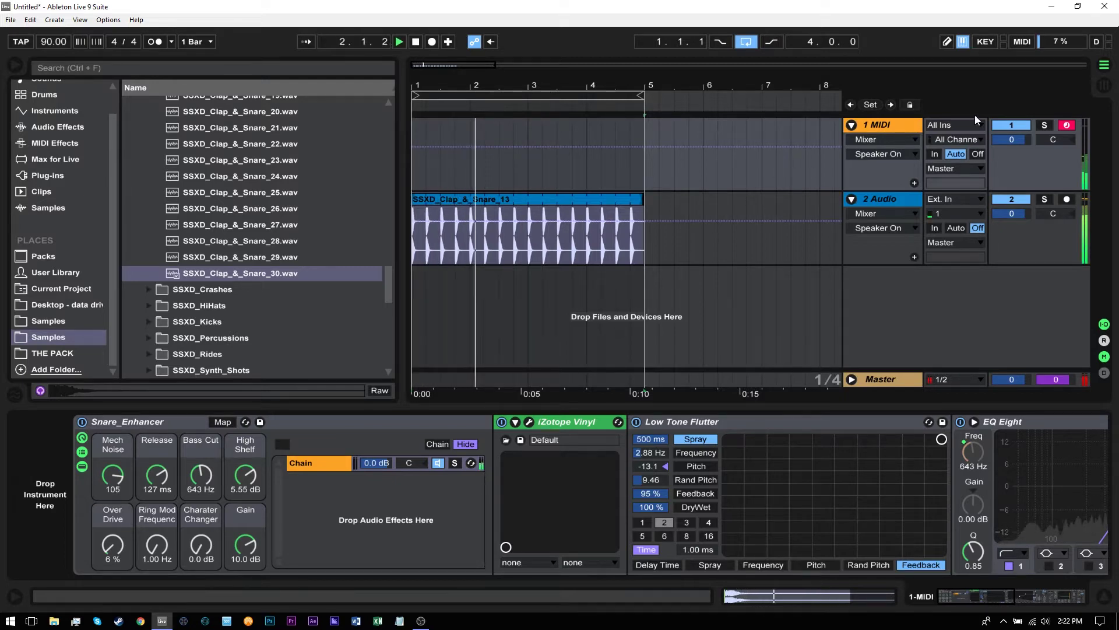
{"action": "left_click", "coordinate": [997, 124]}
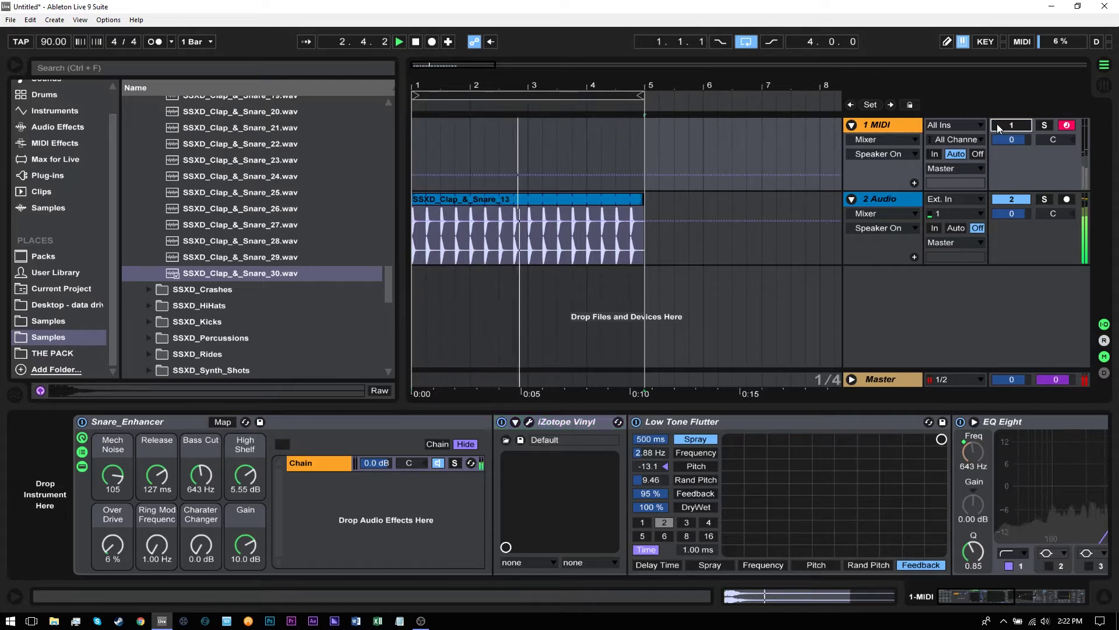
{"action": "left_click", "coordinate": [996, 124]}
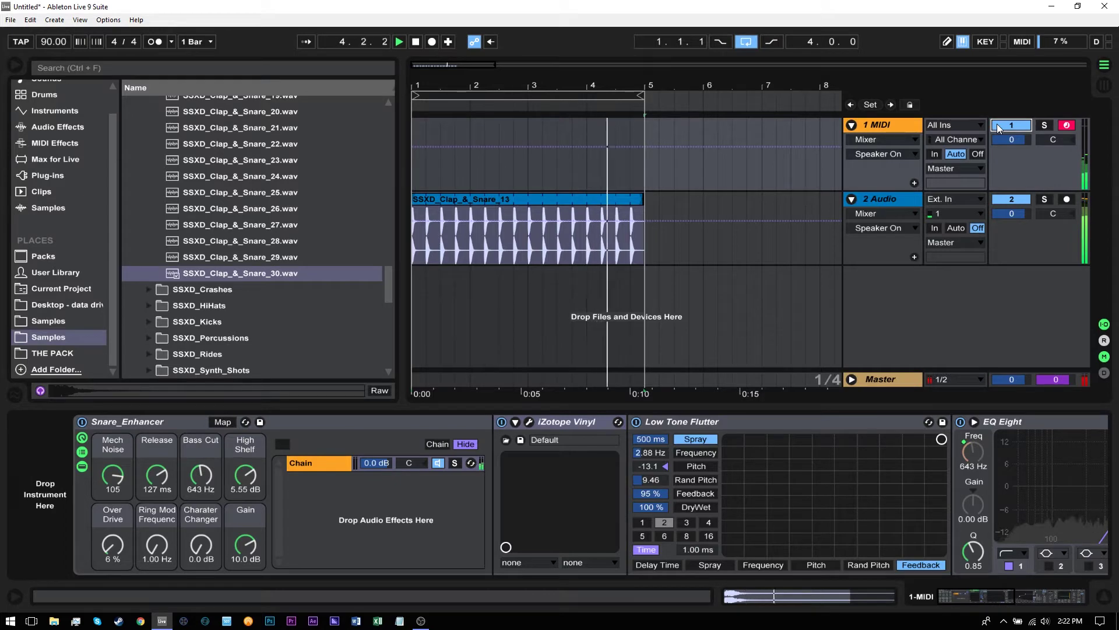
{"action": "left_click", "coordinate": [1014, 200]}
{"action": "key", "text": "space"}
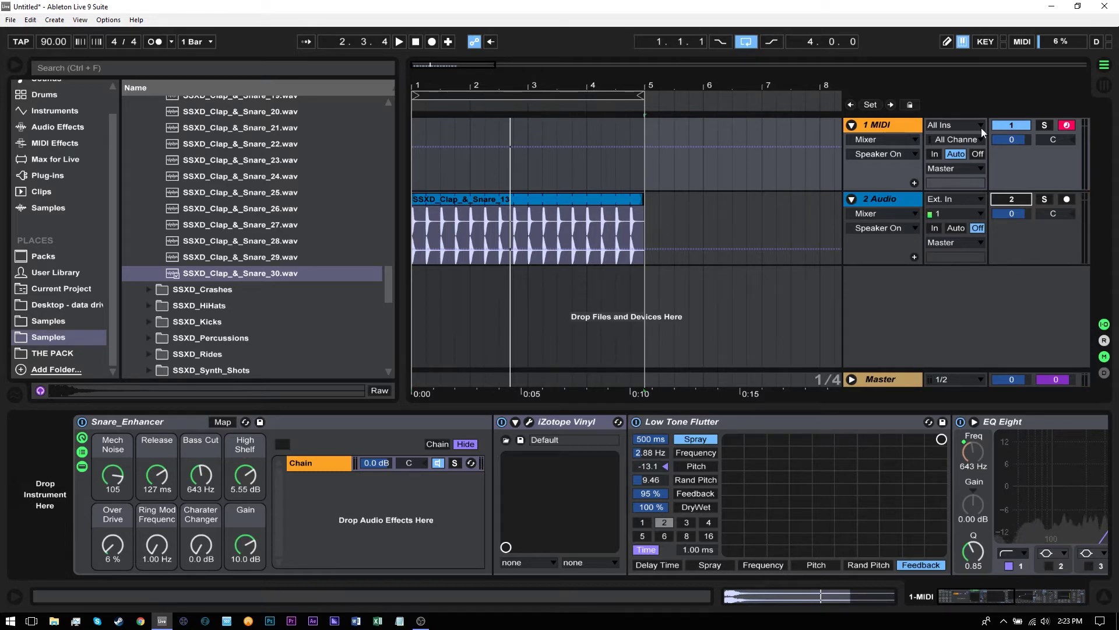
{"action": "left_click", "coordinate": [1011, 199]}
{"action": "key", "text": "space"}
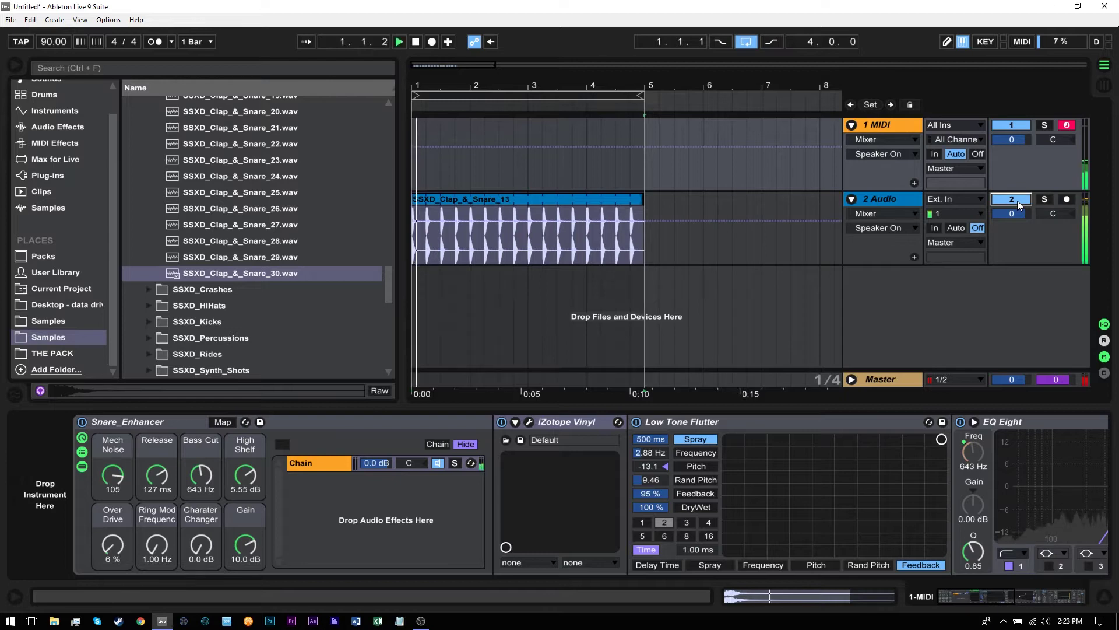
{"action": "key", "text": "space"}
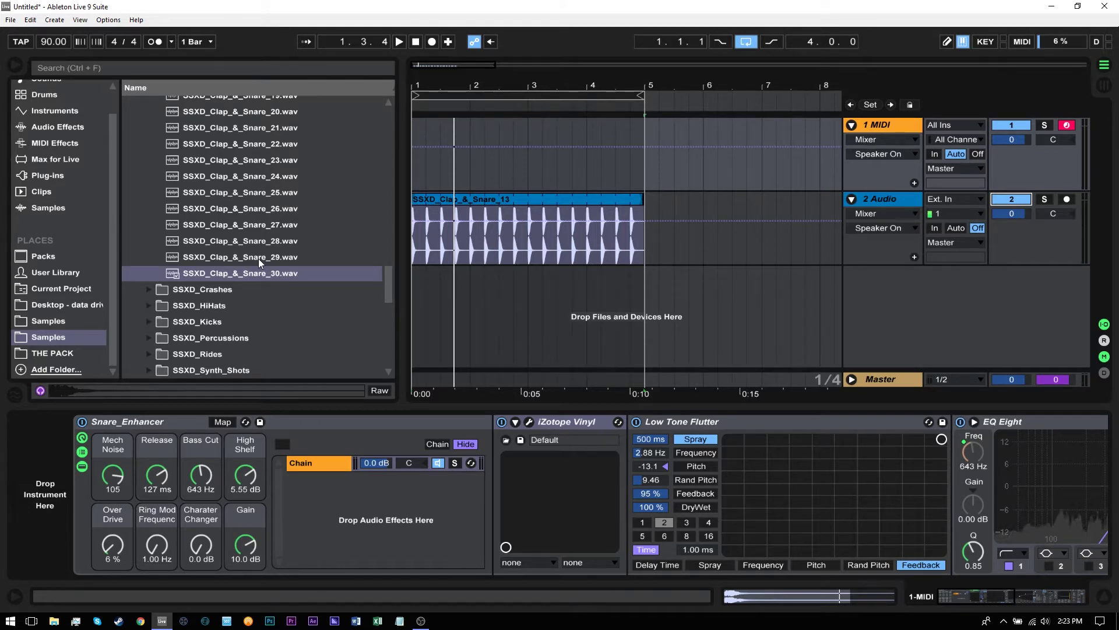
- Preview SSXD_Clap_&_Snare_22.wav and place it on the 2 Audio track at 1.2.1
{"action": "left_click", "coordinate": [226, 162]}
{"action": "key", "text": "Up"}
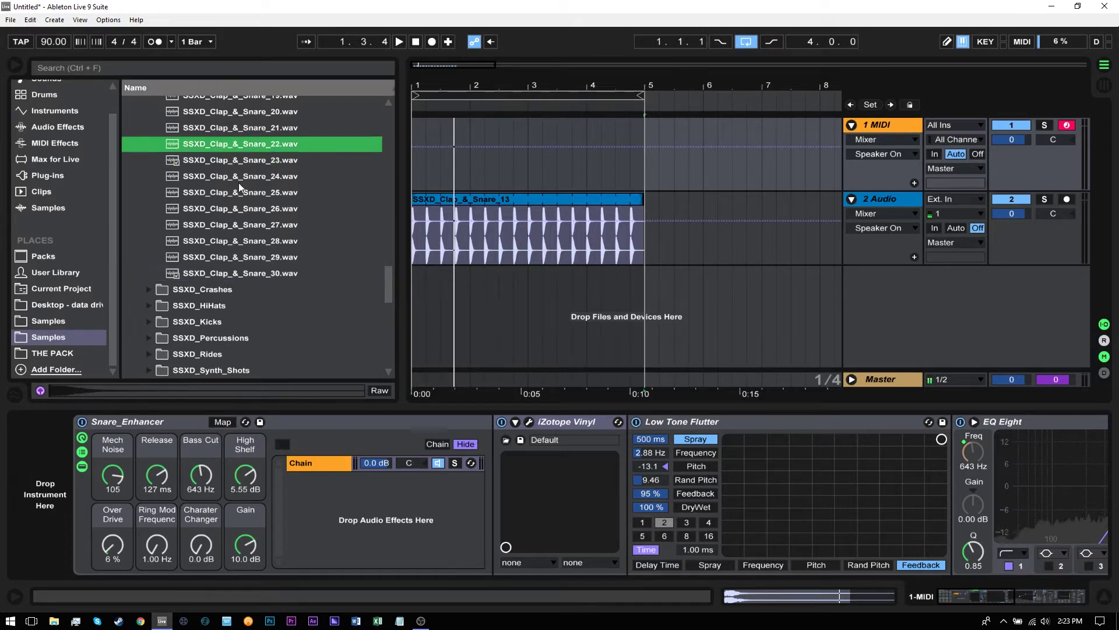
{"action": "scroll", "coordinate": [243, 202], "scroll_direction": "up", "scroll_amount": 1}
{"action": "left_click_drag", "start_coordinate": [243, 201], "coordinate": [427, 224]}
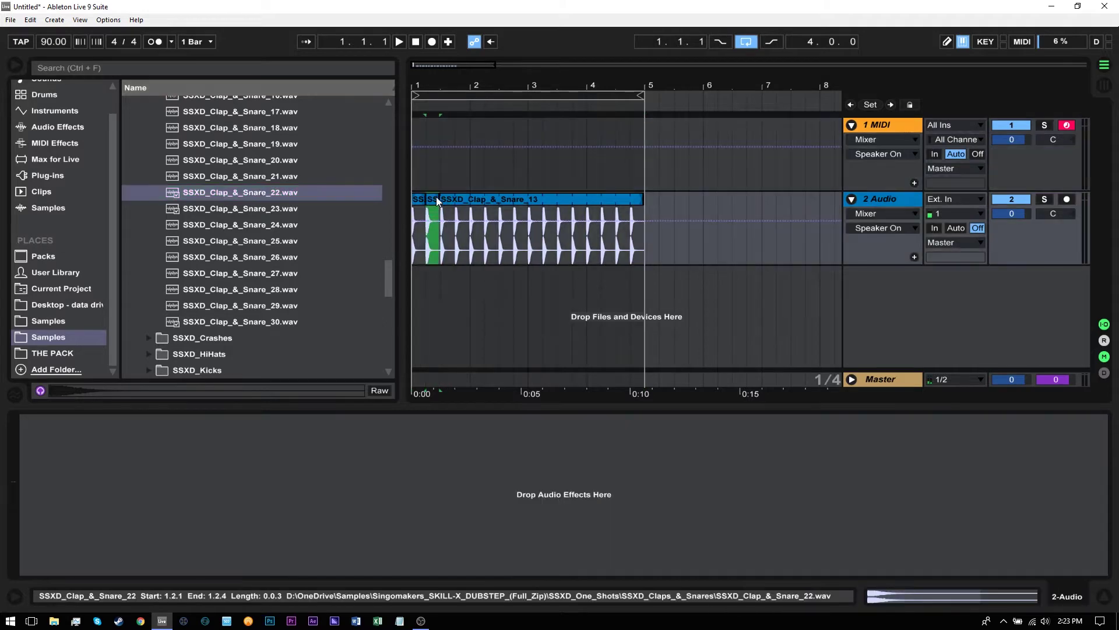
- Enable looping on the SSXD_Clap_&_Snare_22 clip with a loop length of 0.1.0
{"action": "left_click", "coordinate": [429, 199]}
{"action": "left_click", "coordinate": [200, 439]}
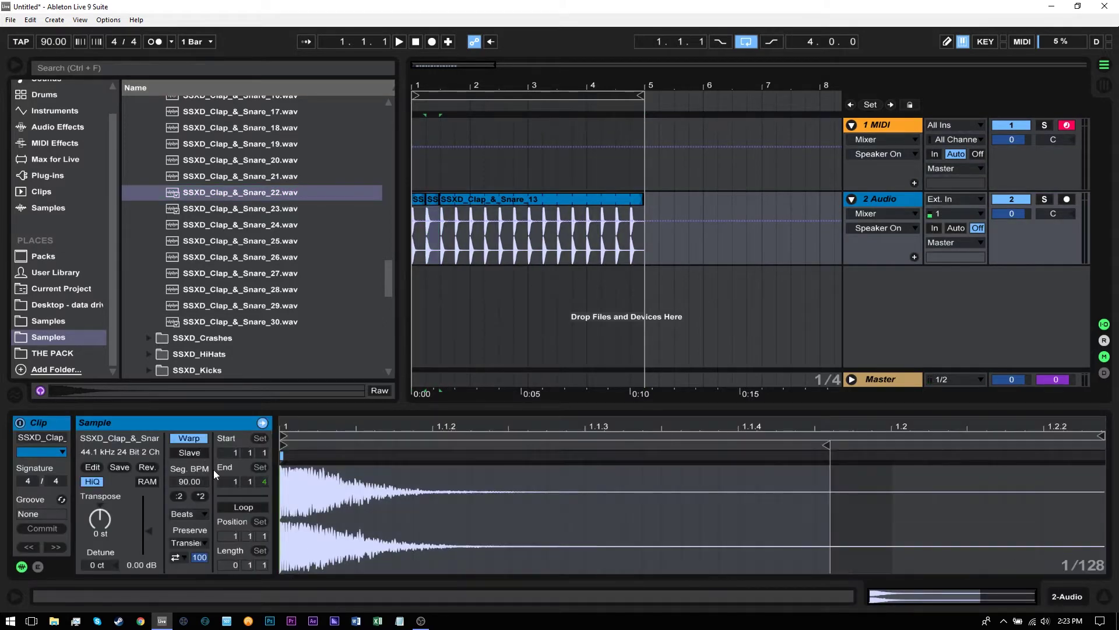
{"action": "left_click", "coordinate": [238, 506]}
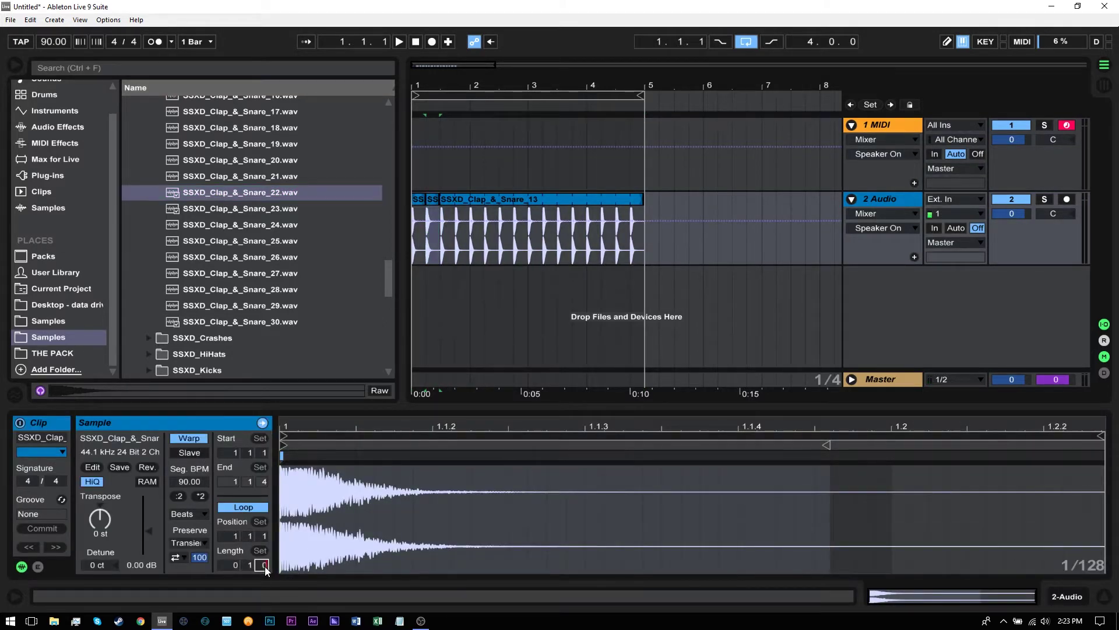
{"action": "key", "text": "Return"}
- Replace the SSXD_Clap_&_Snare_13 clip by extending the looped SSXD_Clap_&_Snare_22 clip across the four-bar loop on 2 Audio
{"action": "left_click", "coordinate": [440, 199]}
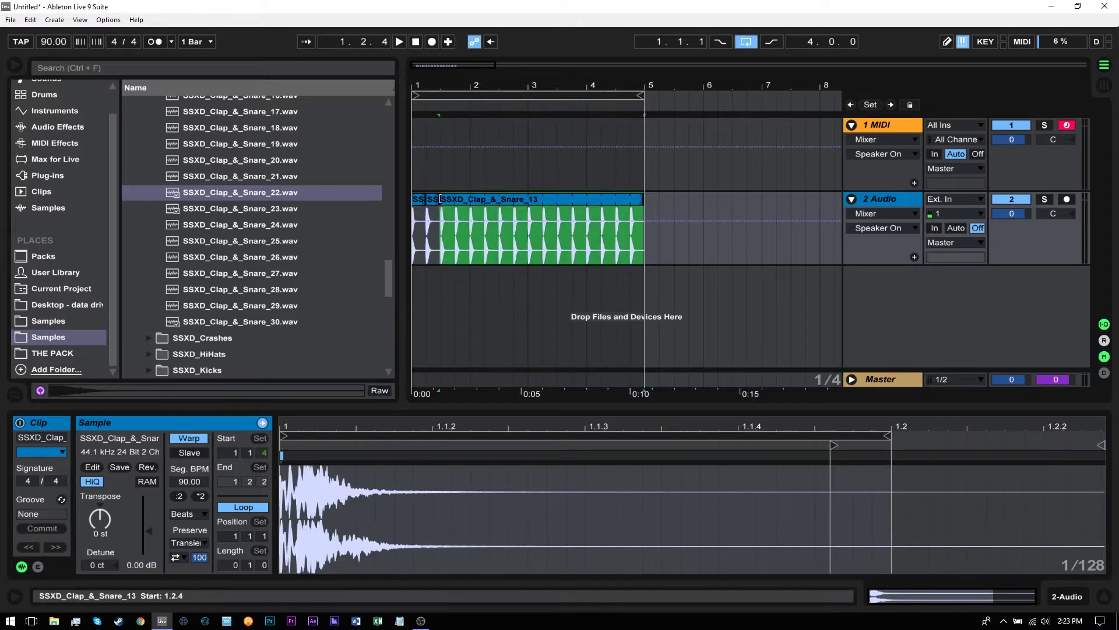
{"action": "left_click_drag", "start_coordinate": [440, 199], "coordinate": [644, 198]}
{"action": "left_click", "coordinate": [433, 201]}
{"action": "left_click", "coordinate": [441, 200]}
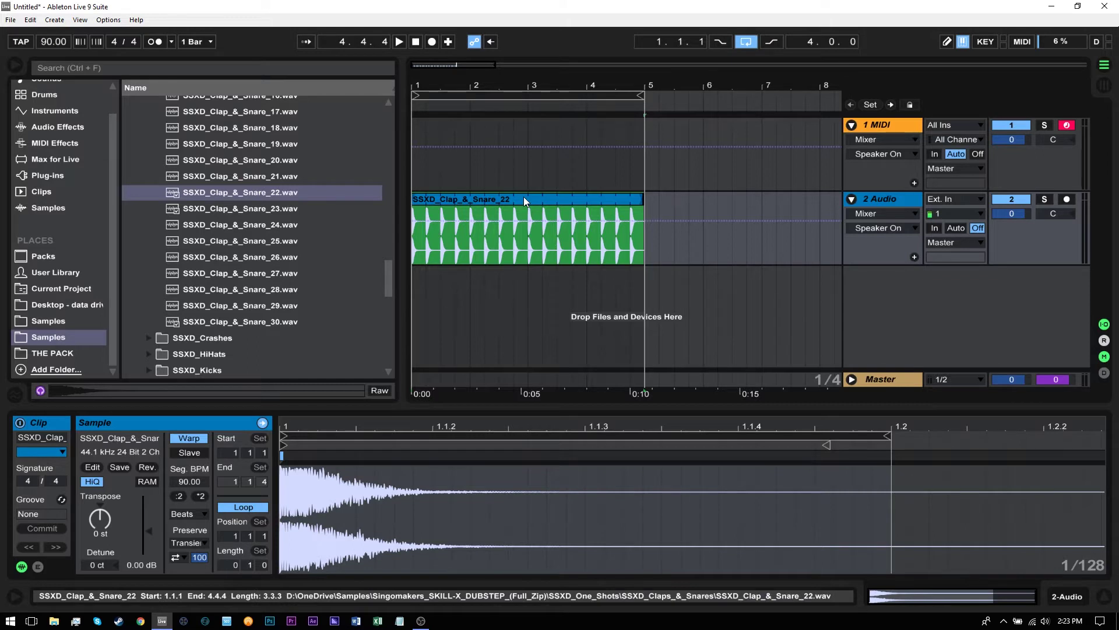
- Play the loop with the new snare, toggling 2 Audio off and on to compare the sound
{"action": "key", "text": "space"}
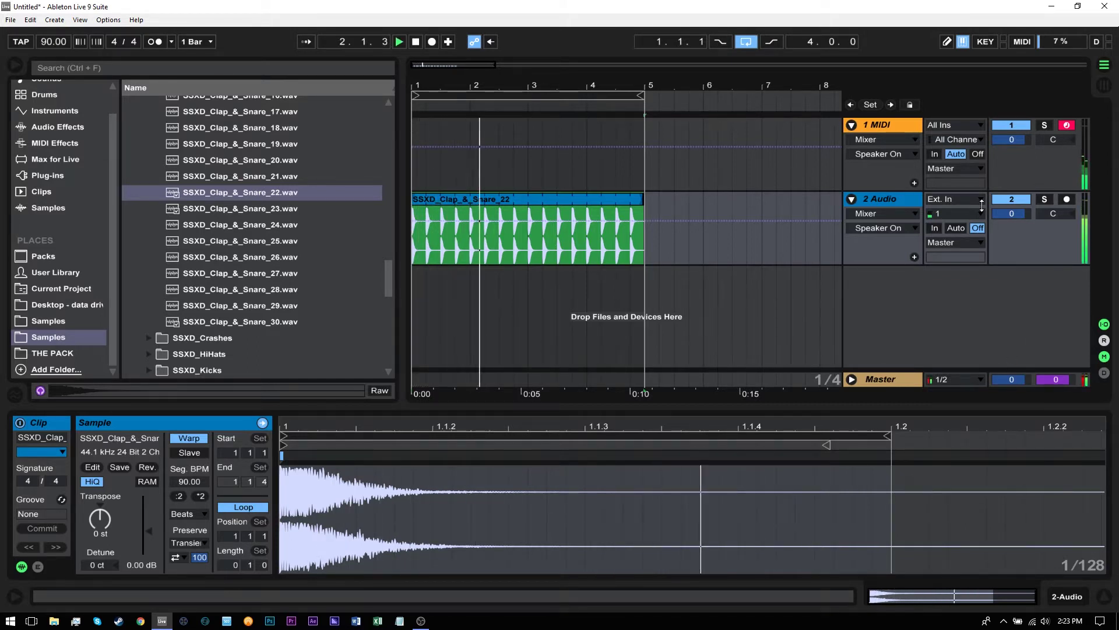
{"action": "left_click", "coordinate": [1003, 201]}
{"action": "left_click", "coordinate": [1003, 202]}
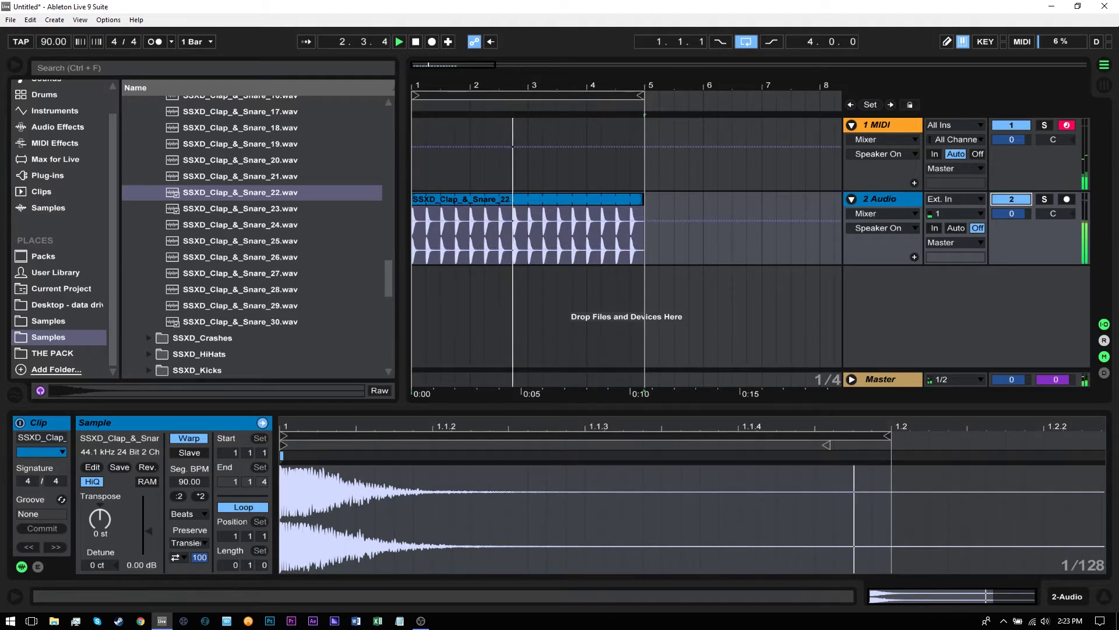
{"action": "left_click", "coordinate": [1067, 597]}
{"action": "key", "text": "space"}
- Show the 1 MIDI track's devices and collapse the Snare_Enhancer rack to its macro controls only
{"action": "left_click", "coordinate": [891, 166]}
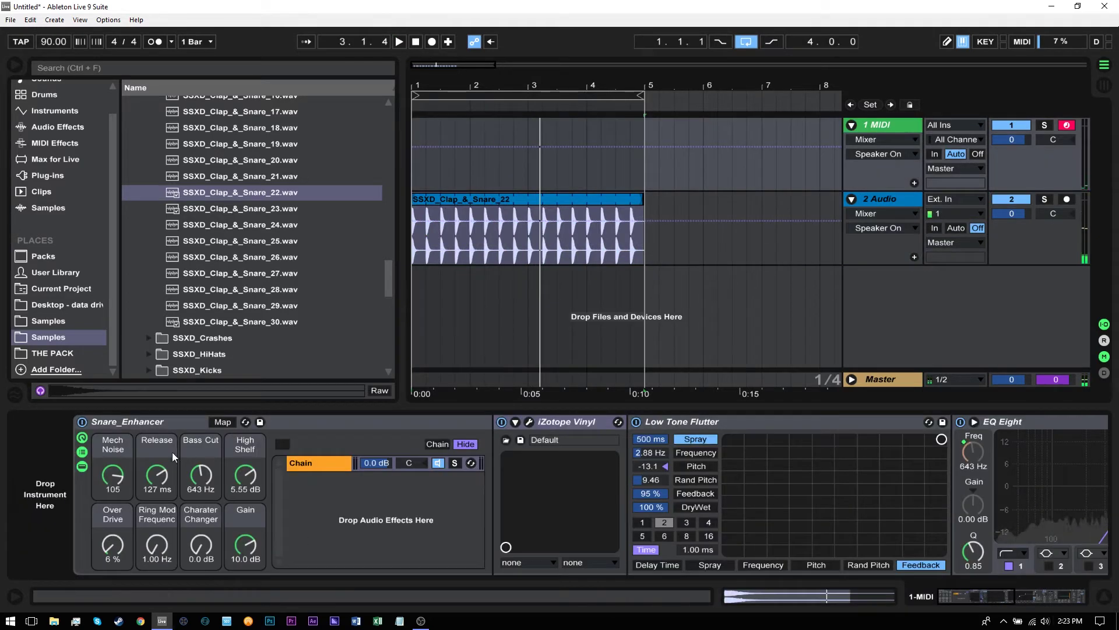
{"action": "left_click", "coordinate": [82, 466]}
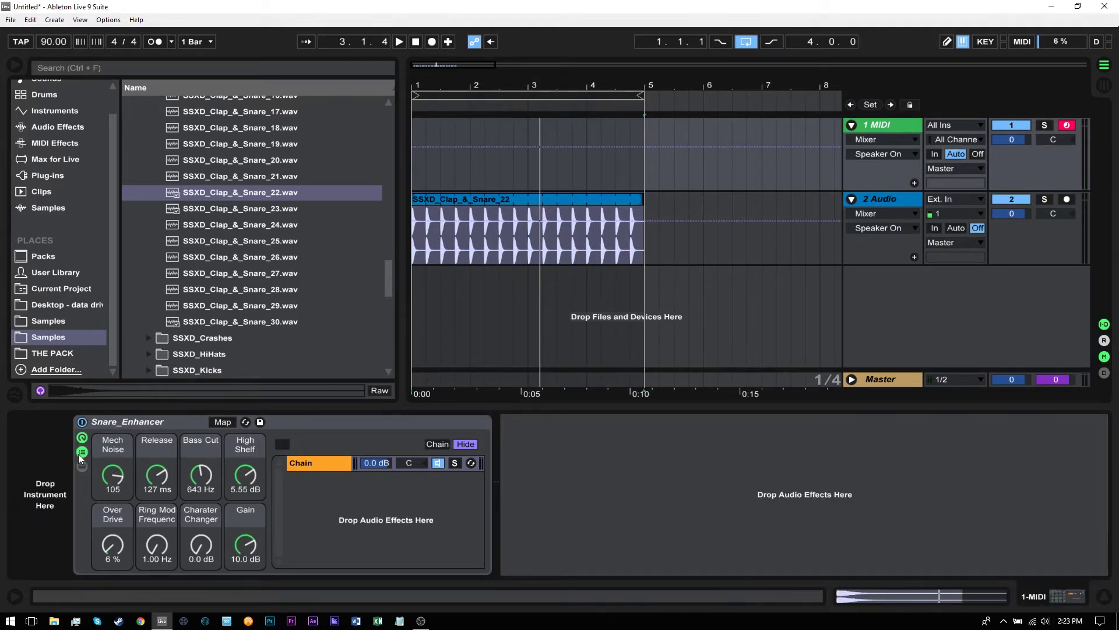
{"action": "left_click", "coordinate": [81, 451]}
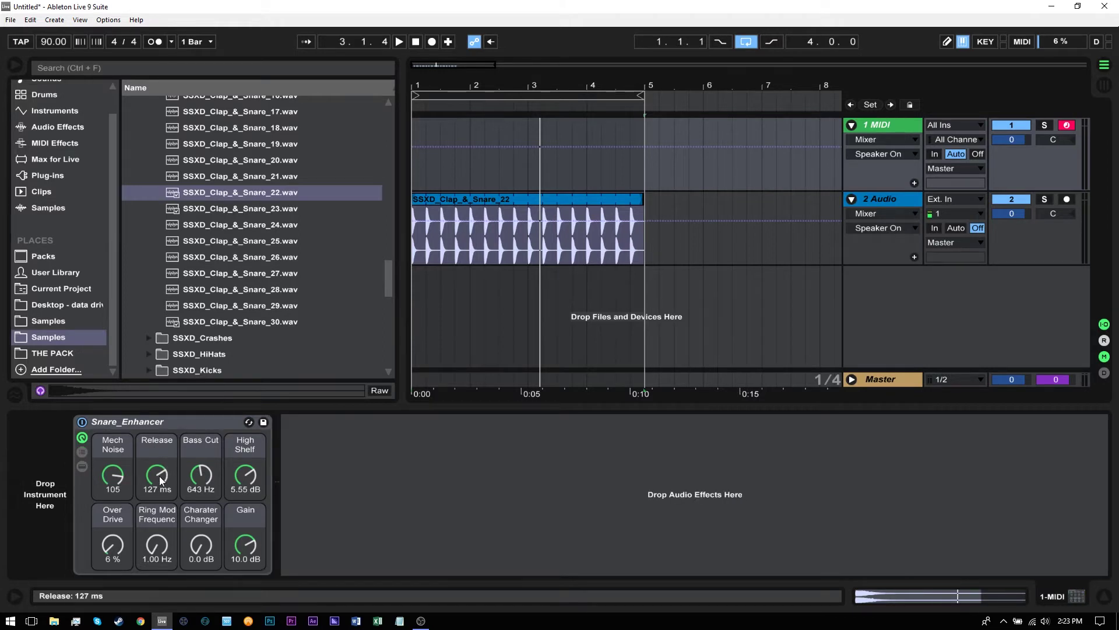
- Audition the Release macro at 77.8 ms and 3.00 s against the loop, and settle it at 137 ms
{"action": "key", "text": "space"}
{"action": "left_click_drag", "start_coordinate": [161, 475], "coordinate": [160, 487]}
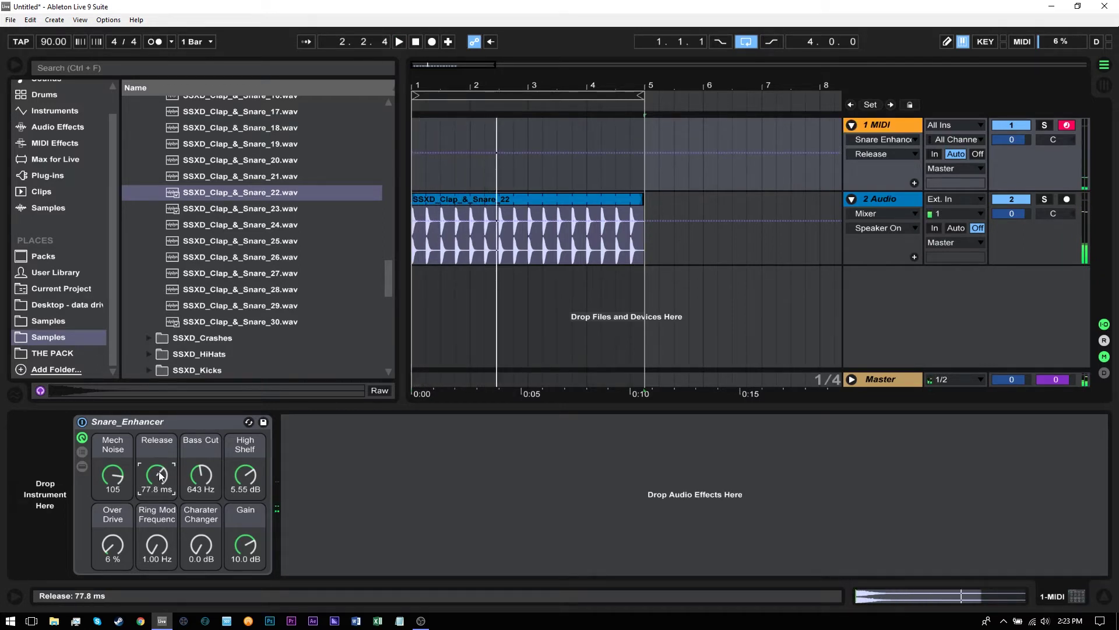
{"action": "left_click_drag", "start_coordinate": [159, 477], "coordinate": [164, 471]}
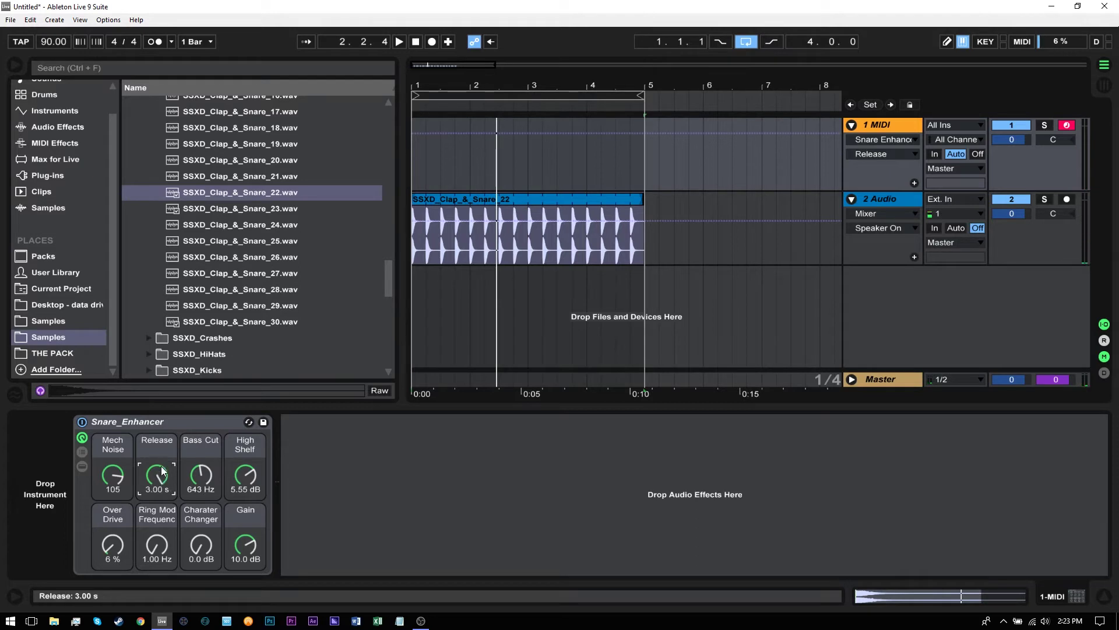
{"action": "key", "text": "space"}
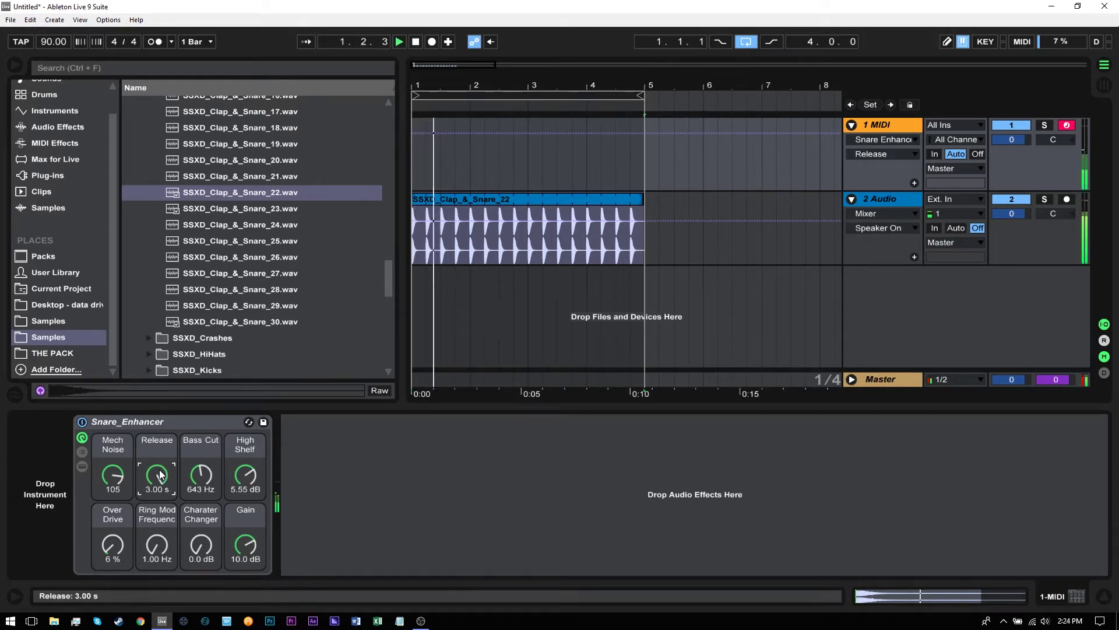
{"action": "left_click_drag", "start_coordinate": [161, 475], "coordinate": [161, 476]}
{"action": "key", "text": "space"}
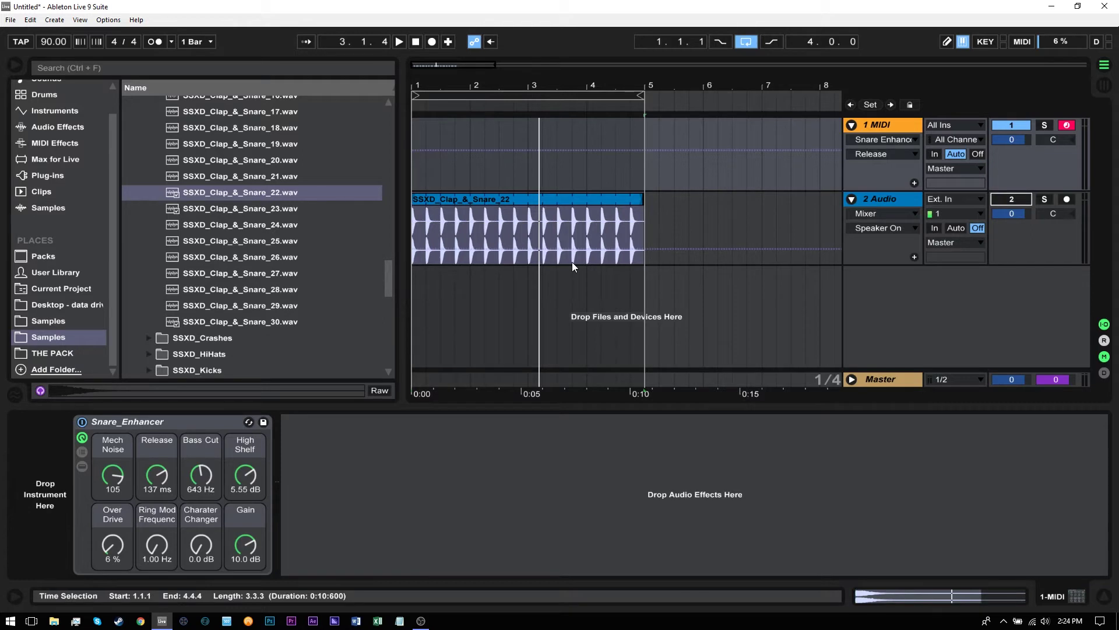
- With the loop playing, set the Bass Cut macro to 1.48 kHz and the Over Drive macro to 0 %
{"action": "key", "text": "space"}
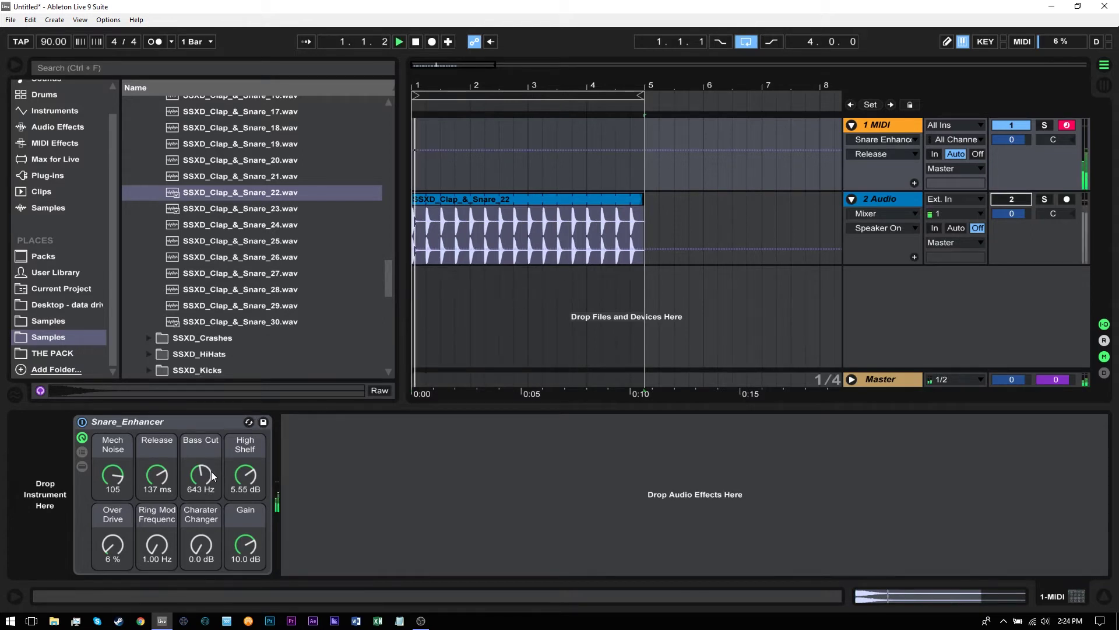
{"action": "mouse_move", "coordinate": [207, 474]}
{"action": "left_mouse_down"}
{"action": "mouse_move", "coordinate": [208, 456]}
{"action": "mouse_move", "coordinate": [205, 482]}
{"action": "left_mouse_up"}
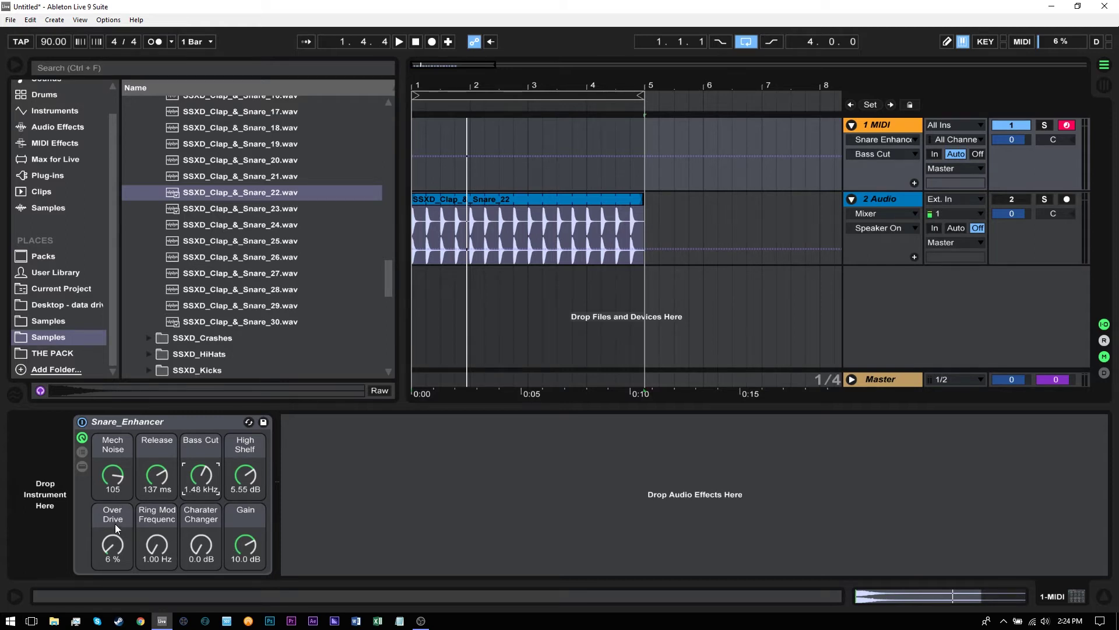
{"action": "key", "text": "space"}
{"action": "mouse_move", "coordinate": [118, 551]}
{"action": "left_mouse_down"}
{"action": "mouse_move", "coordinate": [118, 487]}
{"action": "mouse_move", "coordinate": [119, 551]}
{"action": "left_mouse_up"}
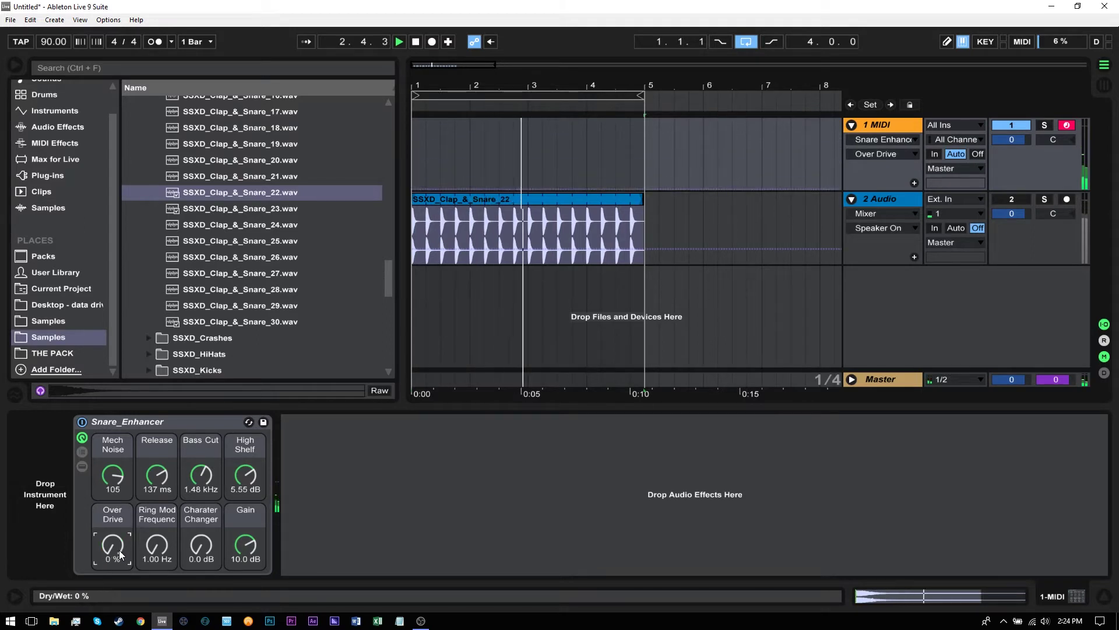
- Audition changes to the Ring Mod Frequency and Charater Changer macros, returning them to 1.00 Hz and 0.0 dB
{"action": "left_click", "coordinate": [155, 558]}
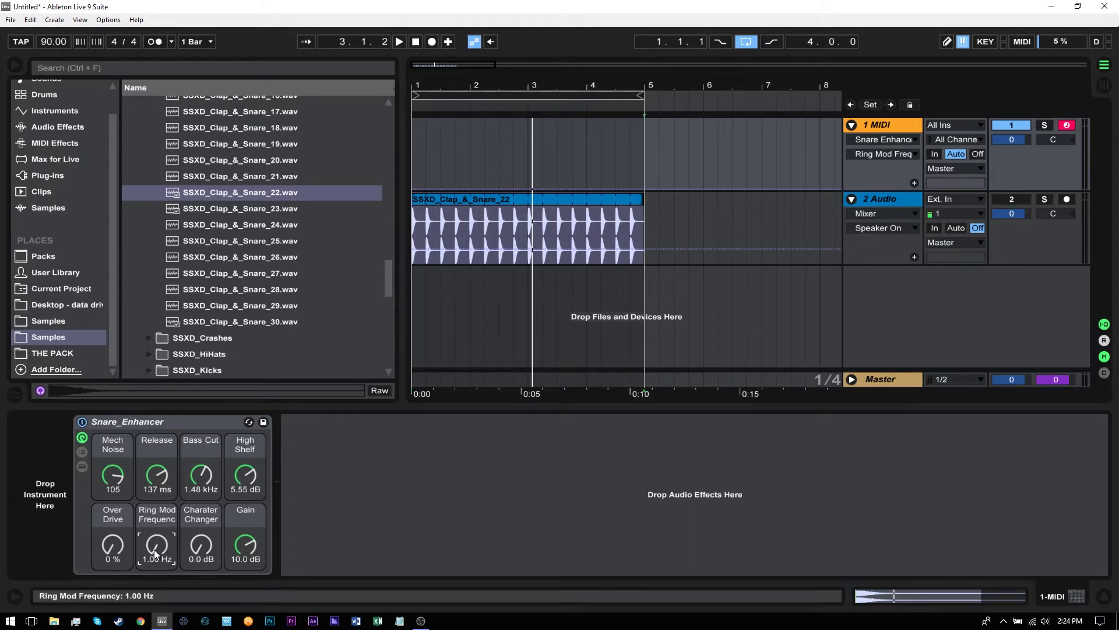
{"action": "key", "text": "space"}
{"action": "left_click_drag", "start_coordinate": [154, 550], "coordinate": [154, 502]}
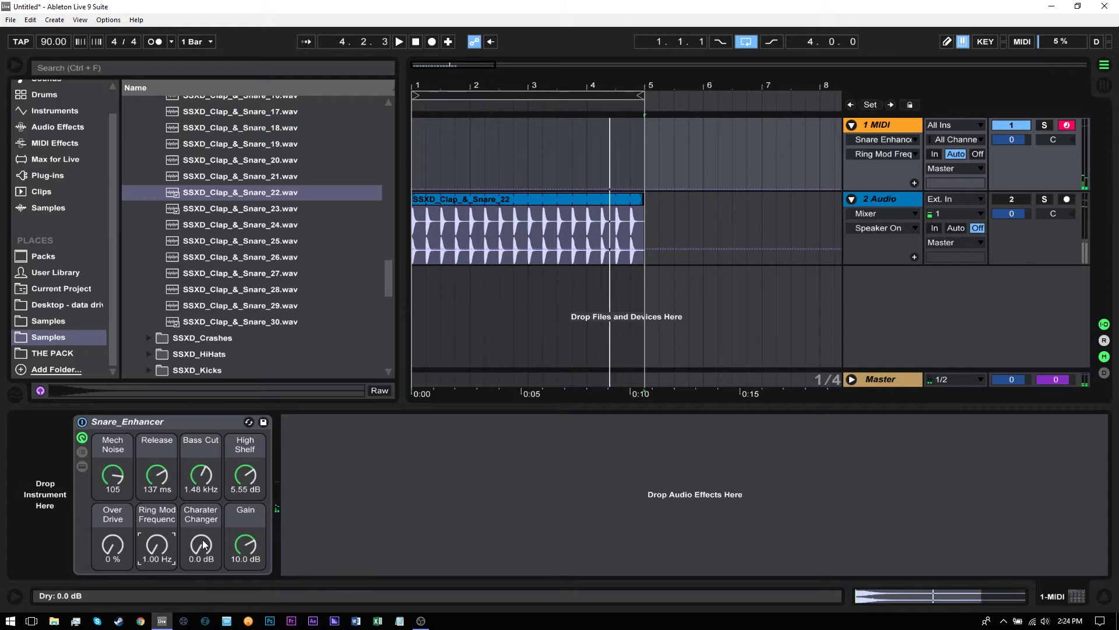
{"action": "left_click_drag", "start_coordinate": [204, 553], "coordinate": [204, 569]}
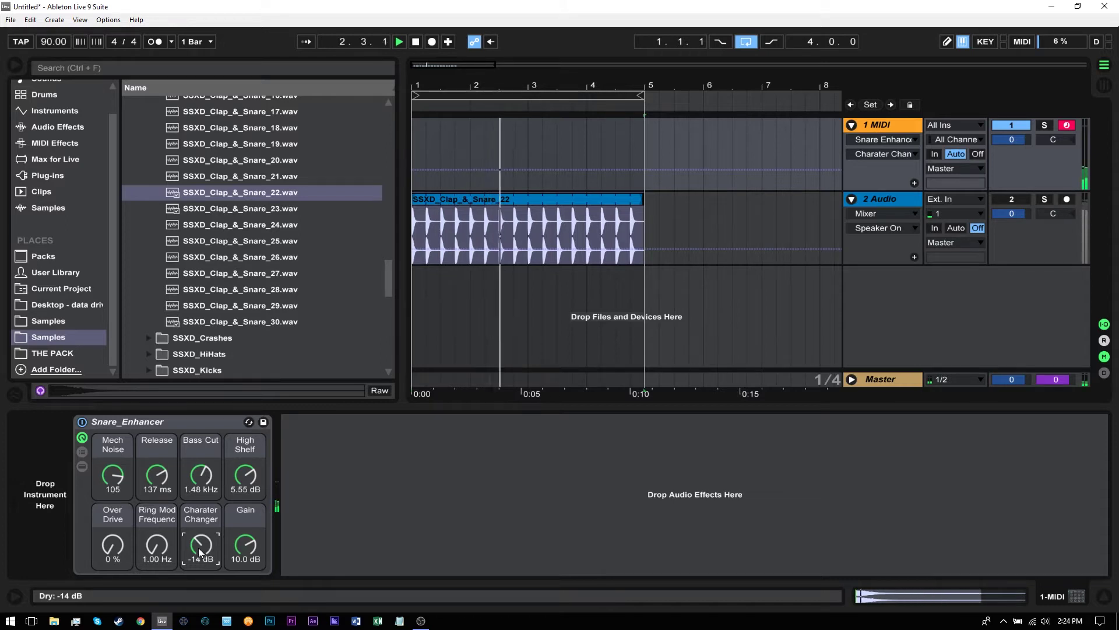
{"action": "left_click_drag", "start_coordinate": [204, 553], "coordinate": [198, 593]}
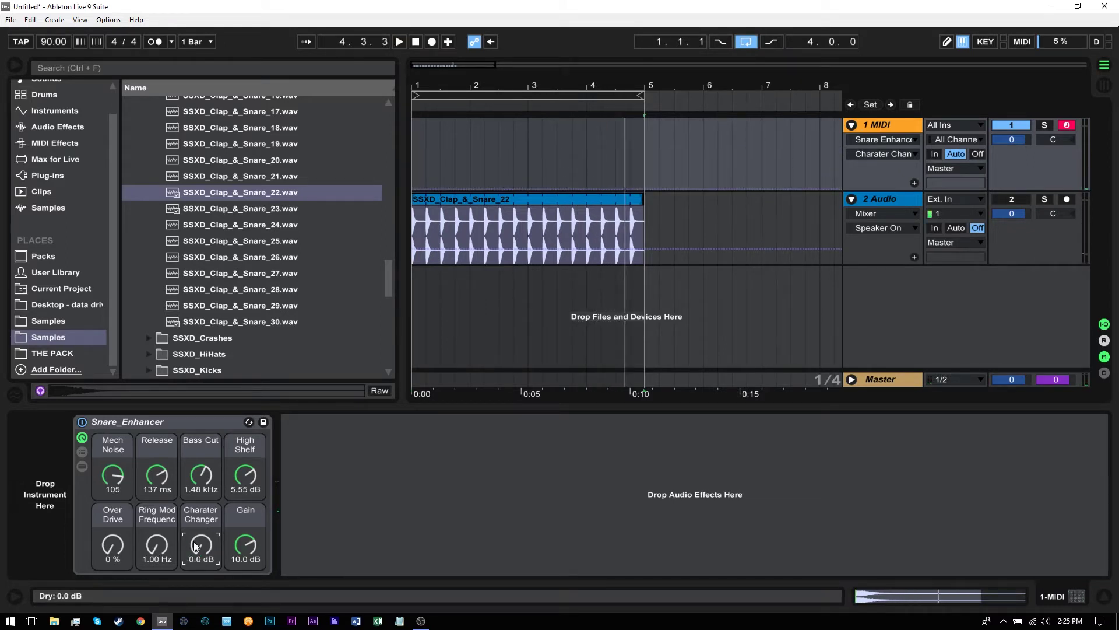
- Reveal the Snare_Enhancer rack's chain list and its devices through to the Gate
{"action": "left_click", "coordinate": [81, 453]}
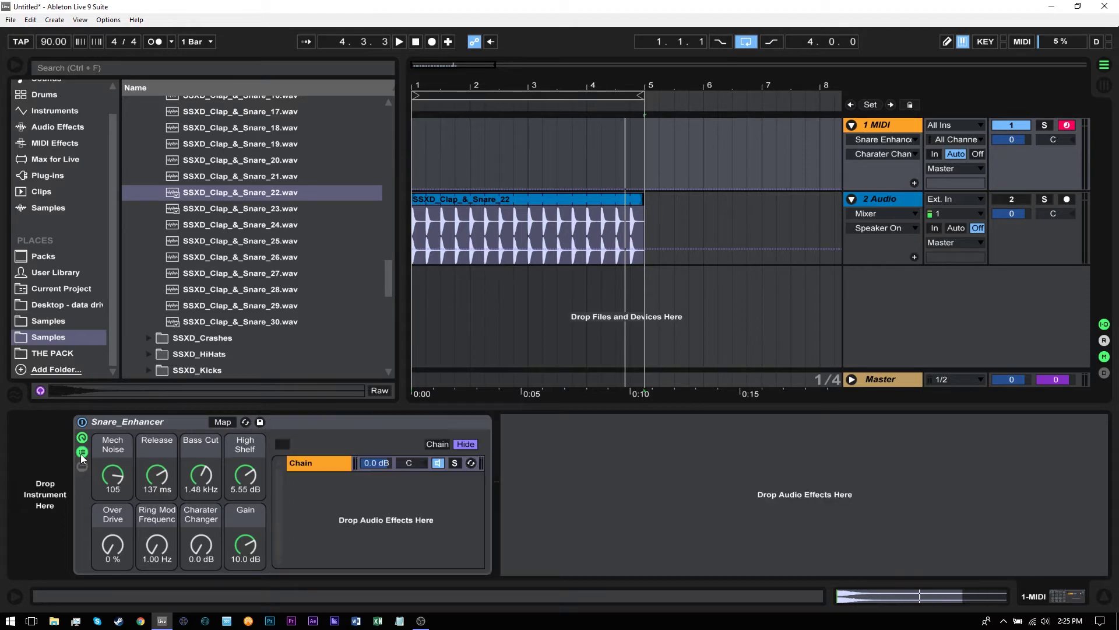
{"action": "left_click", "coordinate": [318, 468]}
{"action": "left_click", "coordinate": [300, 465]}
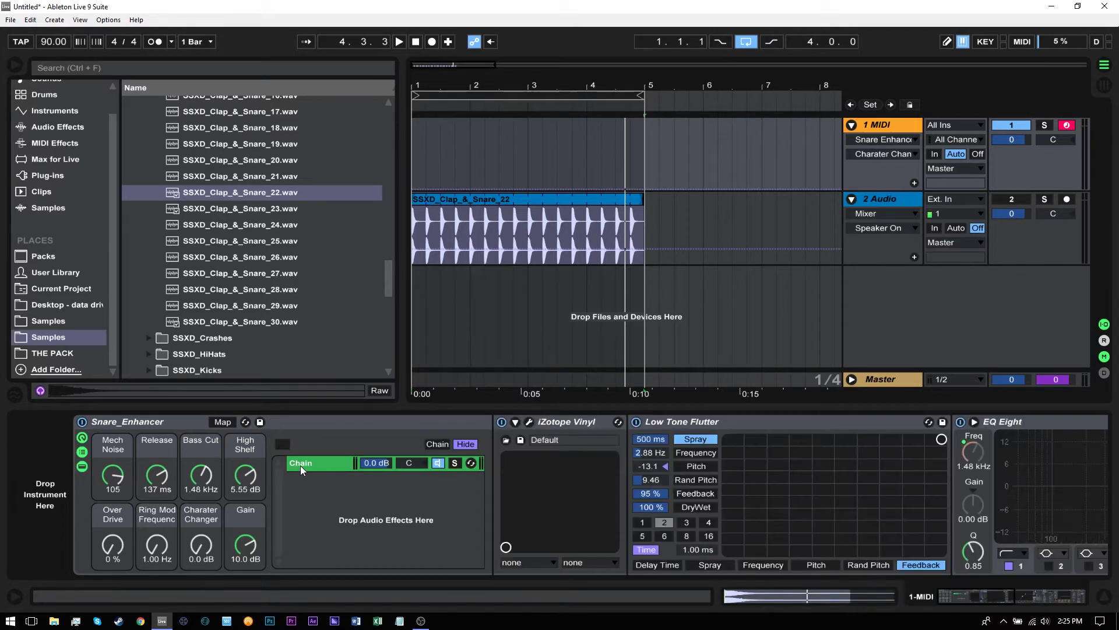
{"action": "left_click_drag", "start_coordinate": [955, 599], "coordinate": [993, 595]}
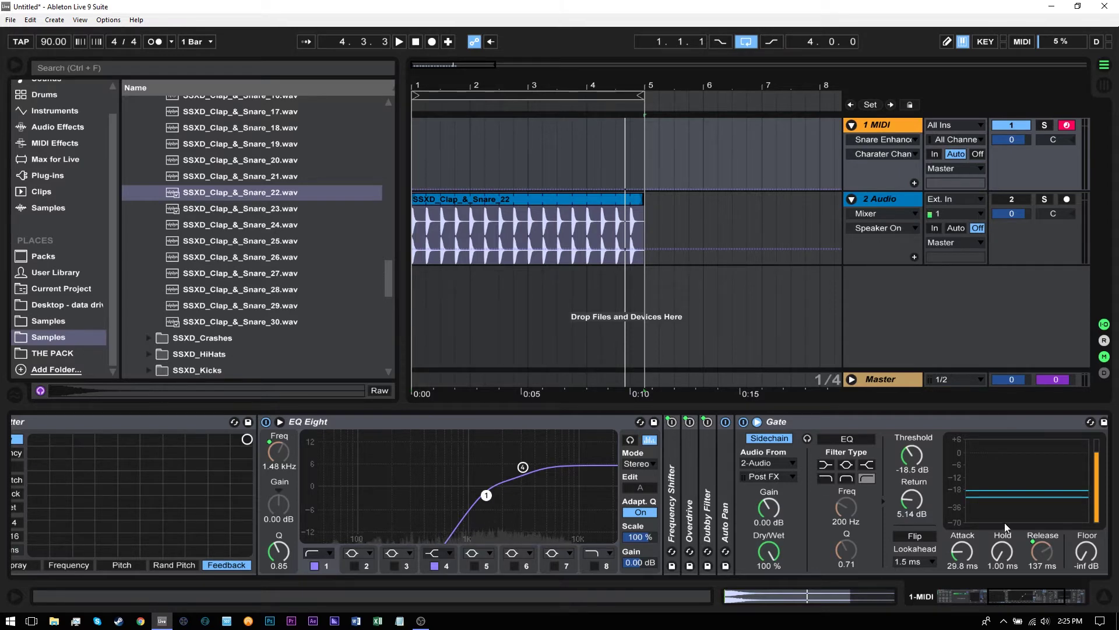
- Raise the Gate's Threshold to about -5.7 dB and audition the gating against the loop
{"action": "key", "text": "space"}
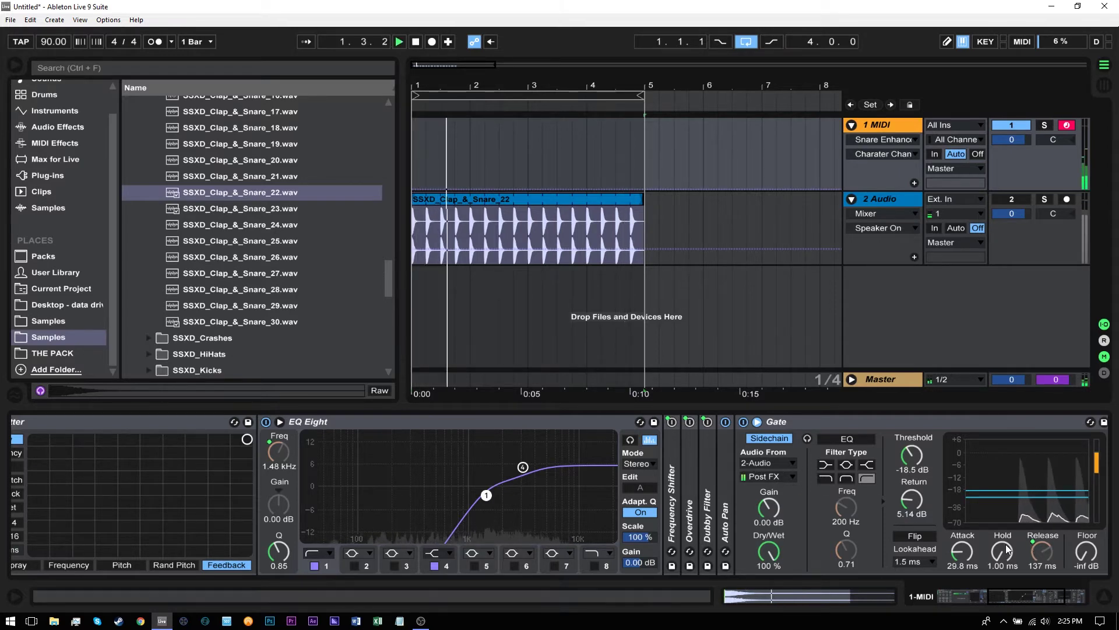
{"action": "key", "text": "space"}
{"action": "left_click_drag", "start_coordinate": [913, 456], "coordinate": [910, 427]}
{"action": "key", "text": "space"}
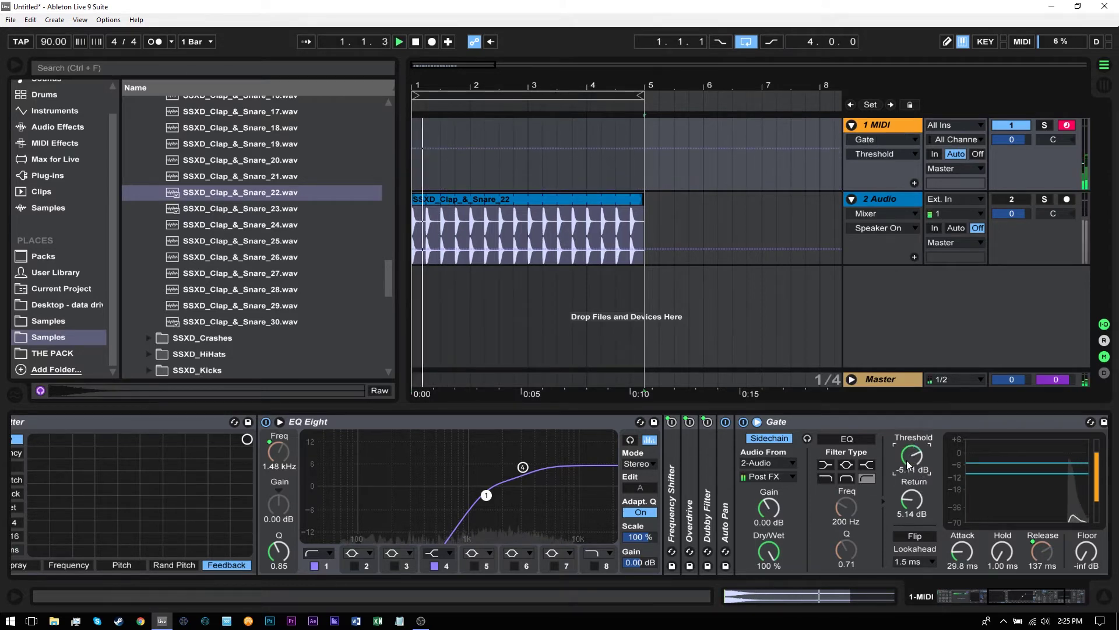
- Set the Gate's Return to 4.95 dB against the playing loop and stop playback
{"action": "left_click", "coordinate": [911, 502]}
{"action": "left_click_drag", "start_coordinate": [912, 501], "coordinate": [911, 502]}
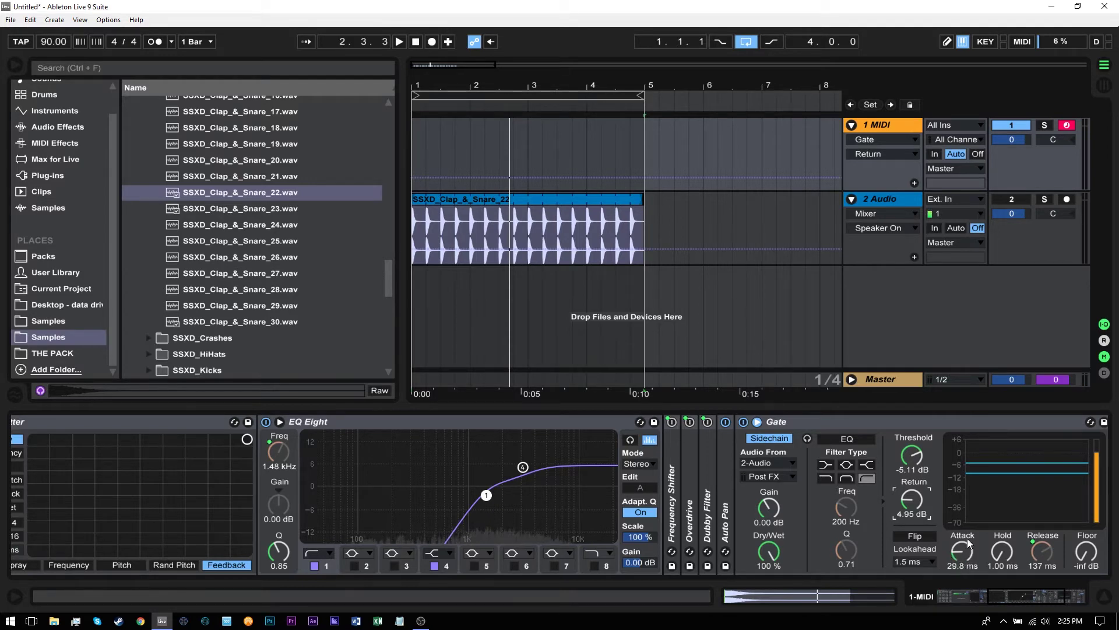
{"action": "key", "text": "space"}
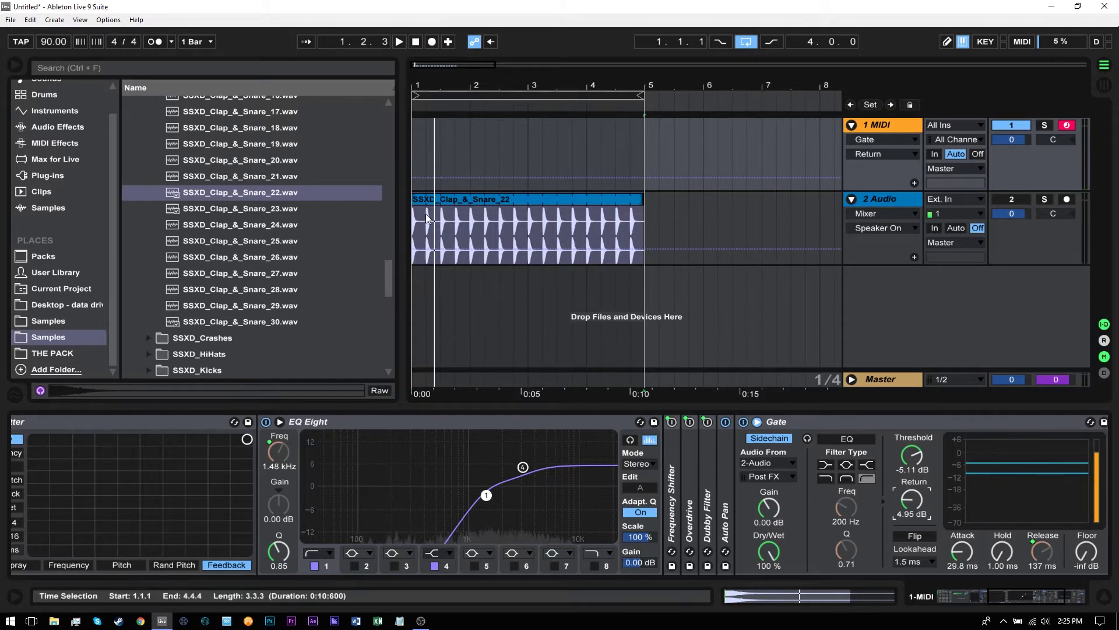
{"action": "left_click", "coordinate": [514, 206]}
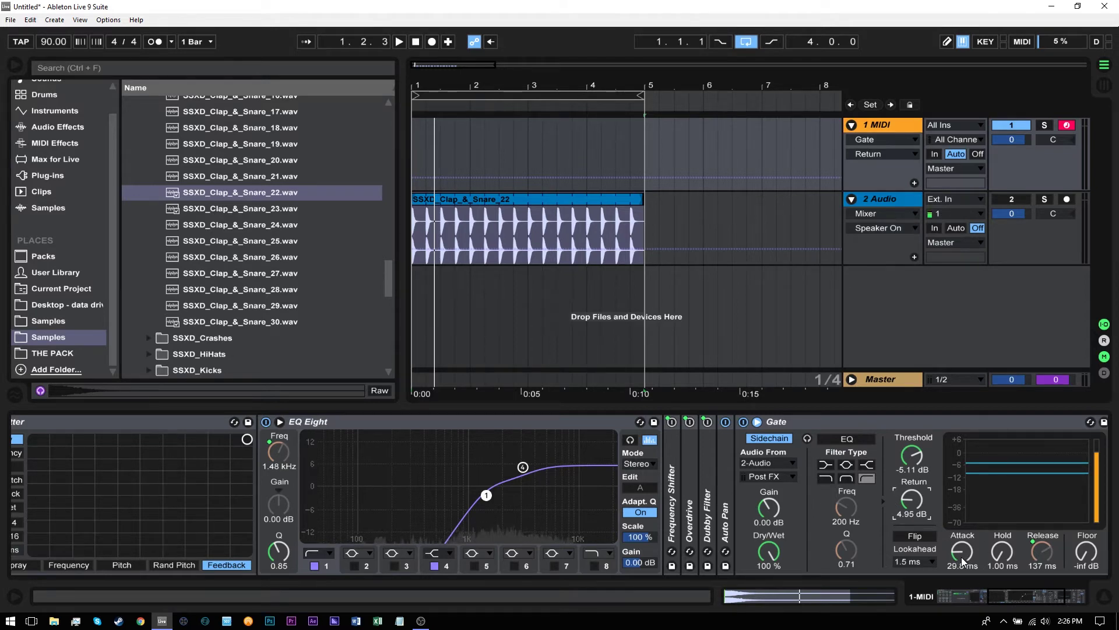
- Hide the Snare_Enhancer rack's chain list and devices, and save the rack over its existing preset in the User Library
{"action": "left_click_drag", "start_coordinate": [1003, 593], "coordinate": [946, 597]}
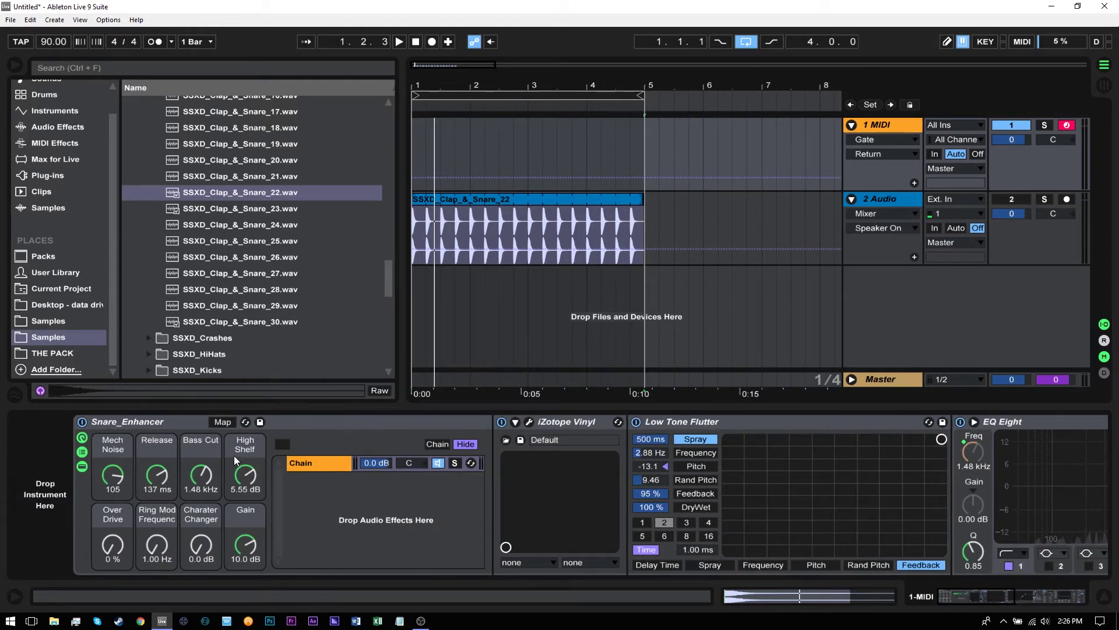
{"action": "left_click", "coordinate": [82, 466]}
{"action": "left_click", "coordinate": [83, 451]}
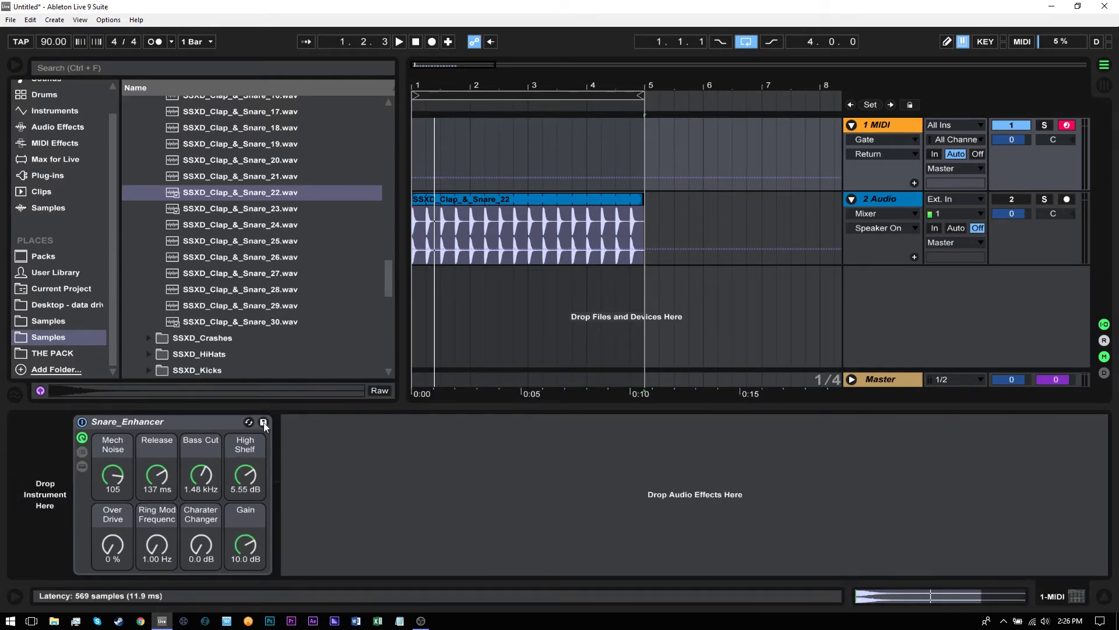
{"action": "left_click", "coordinate": [263, 422]}
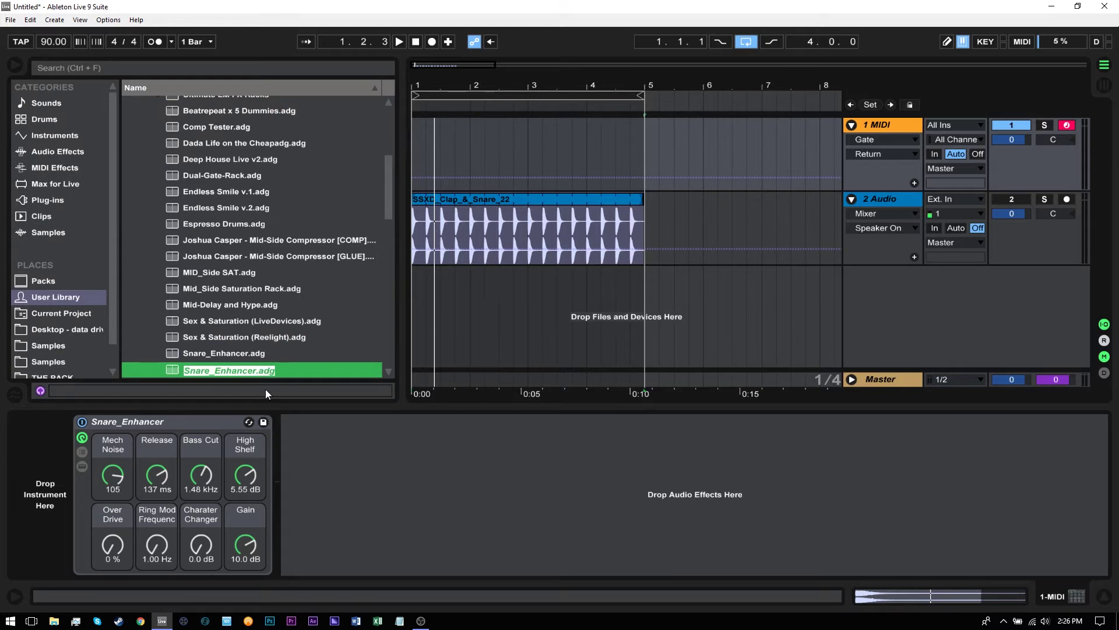
{"action": "key", "text": "Return"}
{"action": "left_click", "coordinate": [521, 354]}
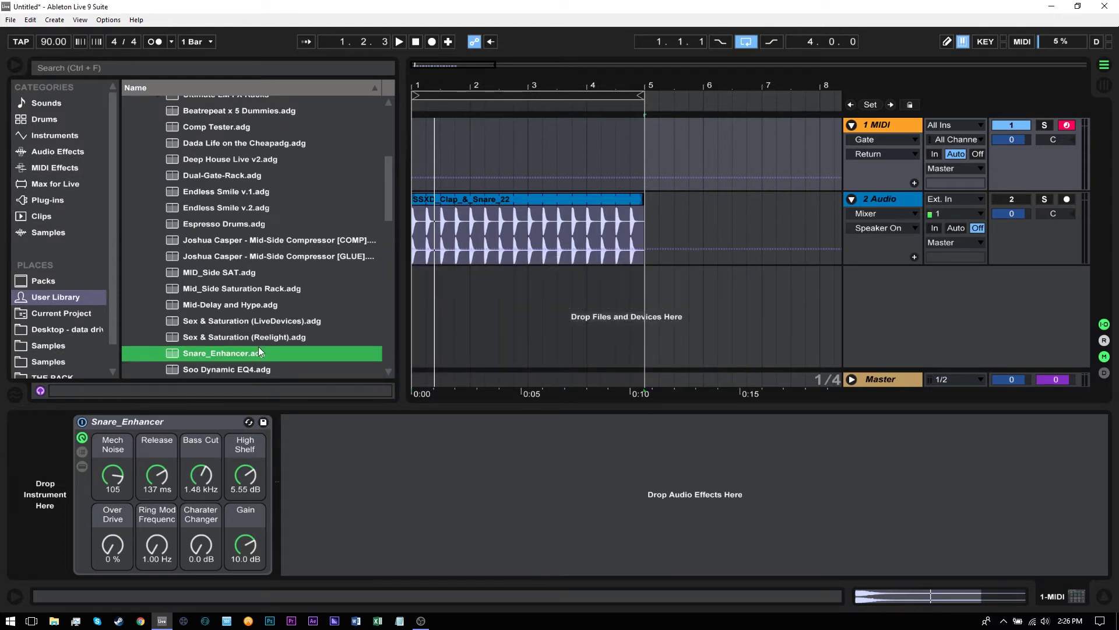
- Delete the Snare_Enhancer rack and load the iZotope Vinyl plug-in from the PIB-Plugs-D - Shortcut folder onto the MIDI track
{"action": "left_click", "coordinate": [180, 425]}
{"action": "key", "text": "Delete"}
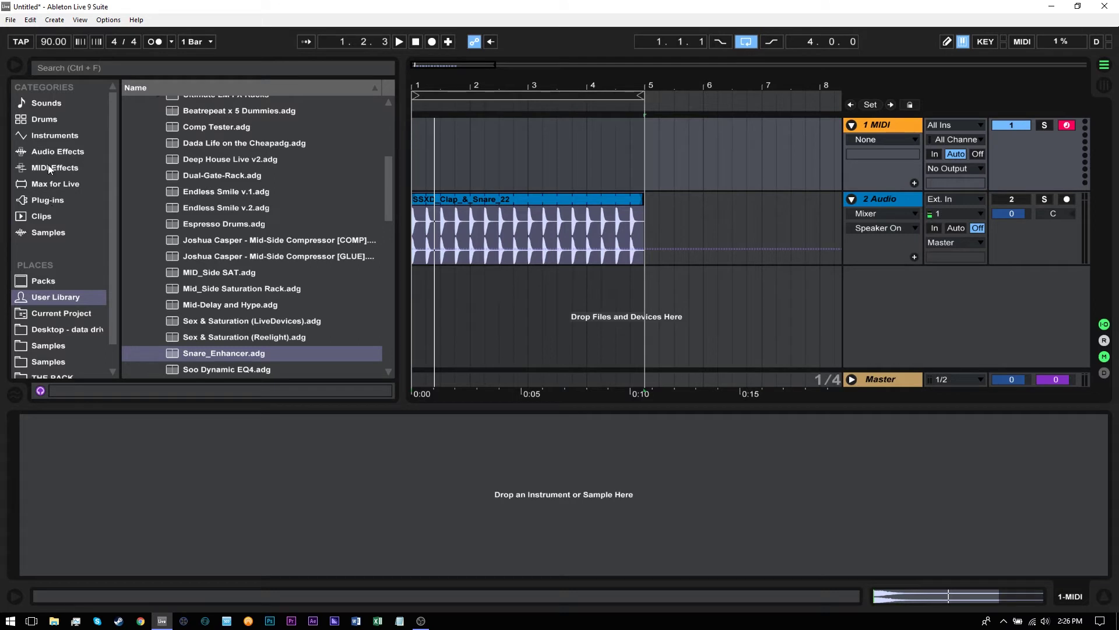
{"action": "left_click", "coordinate": [43, 201]}
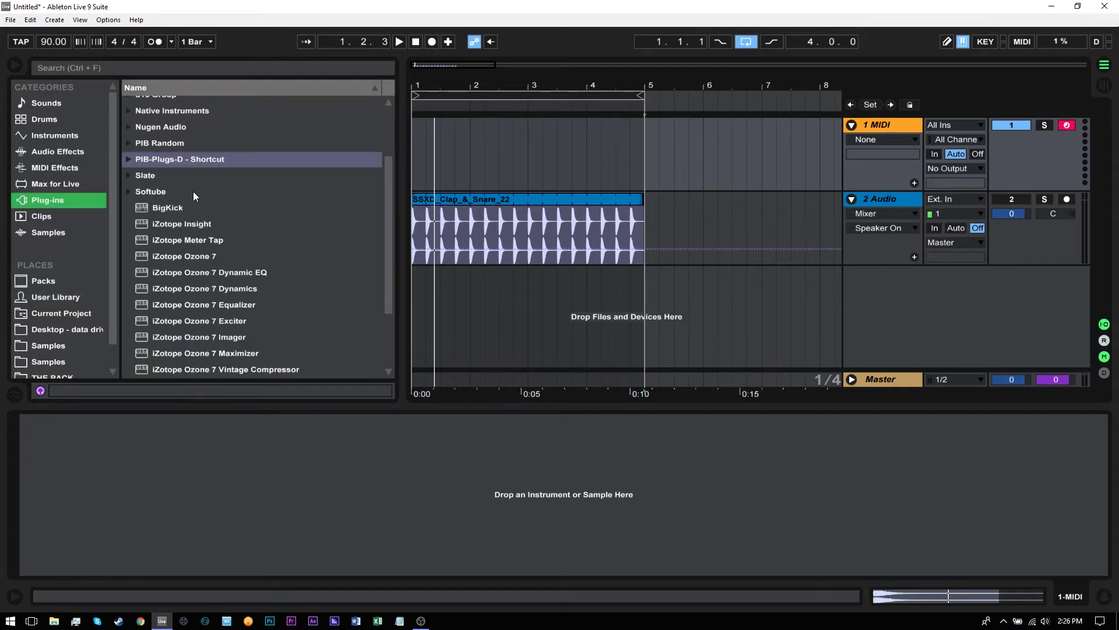
{"action": "left_click", "coordinate": [128, 159]}
{"action": "left_click", "coordinate": [140, 208]}
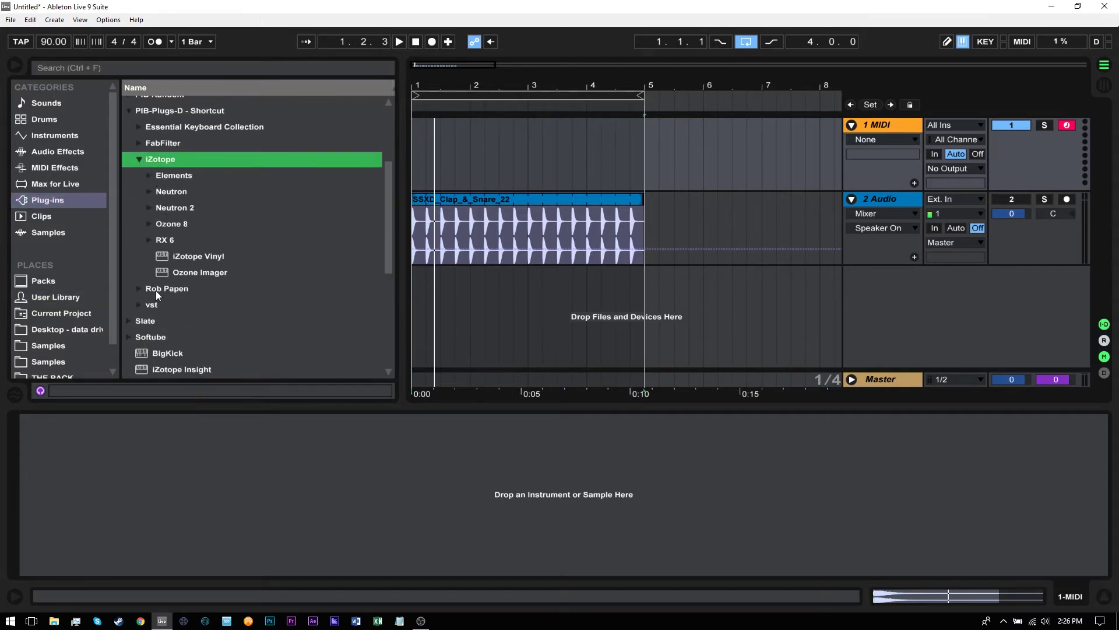
{"action": "left_click", "coordinate": [175, 257]}
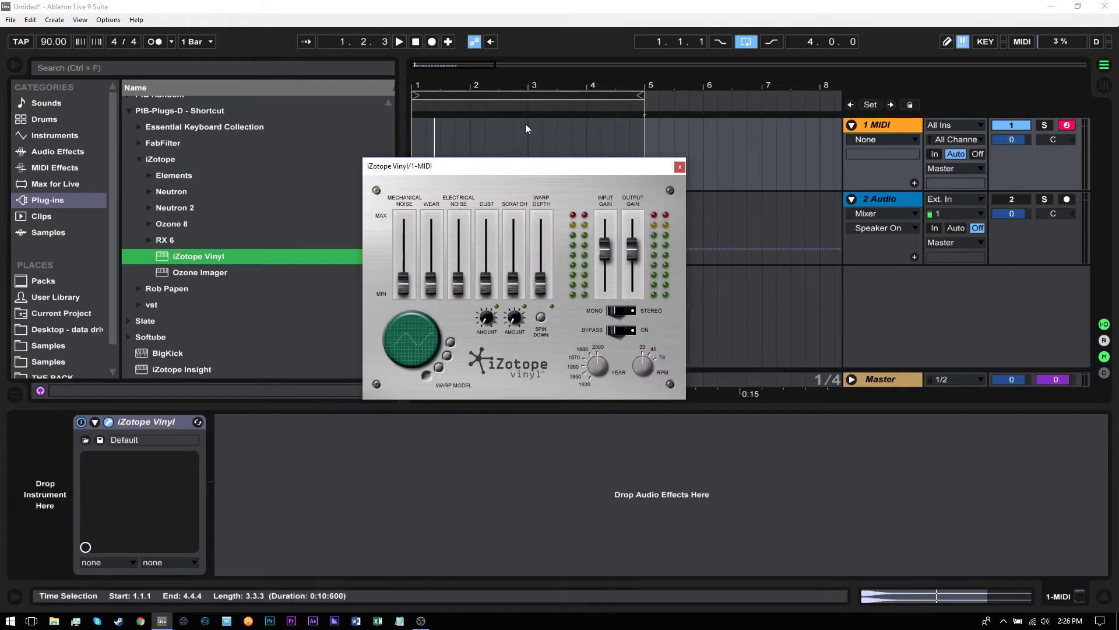
- Raise iZotope Vinyl's Mechanical Noise, Wear, Dust, Scratch and Warp Depth levels, and try the Dust amount
{"action": "left_click", "coordinate": [403, 283]}
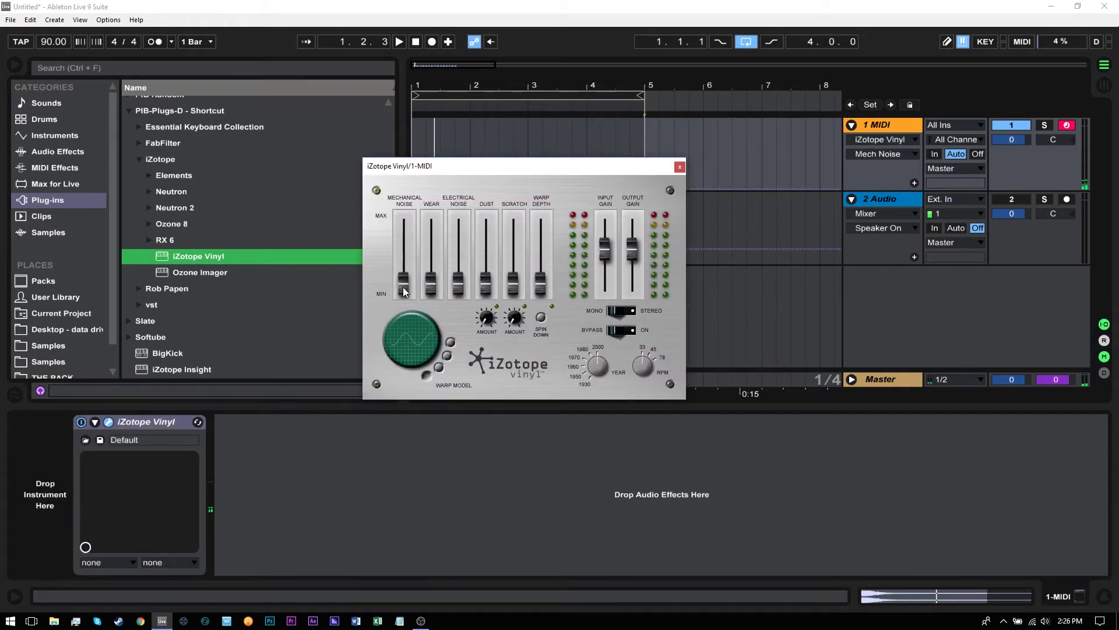
{"action": "left_click_drag", "start_coordinate": [408, 289], "coordinate": [435, 229]}
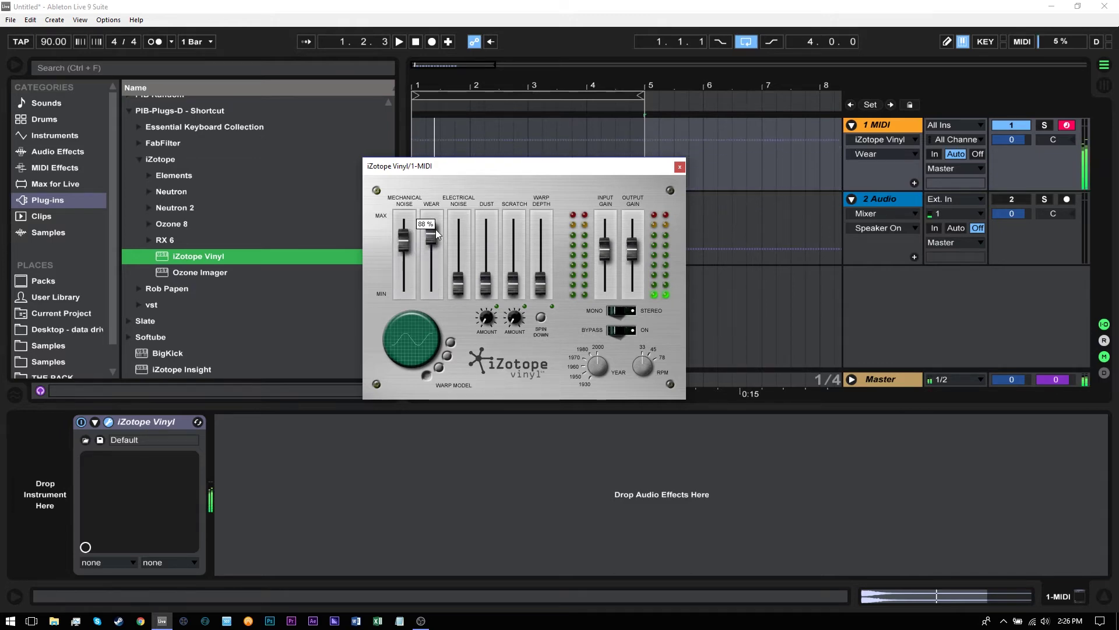
{"action": "left_click_drag", "start_coordinate": [464, 280], "coordinate": [519, 245]}
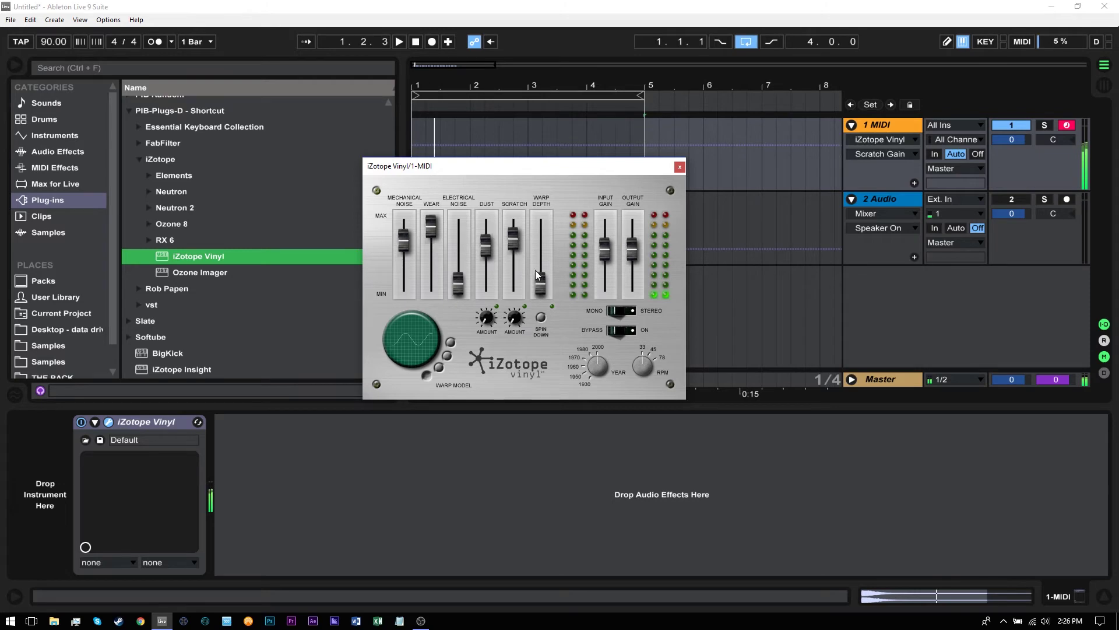
{"action": "left_click_drag", "start_coordinate": [539, 282], "coordinate": [512, 254]}
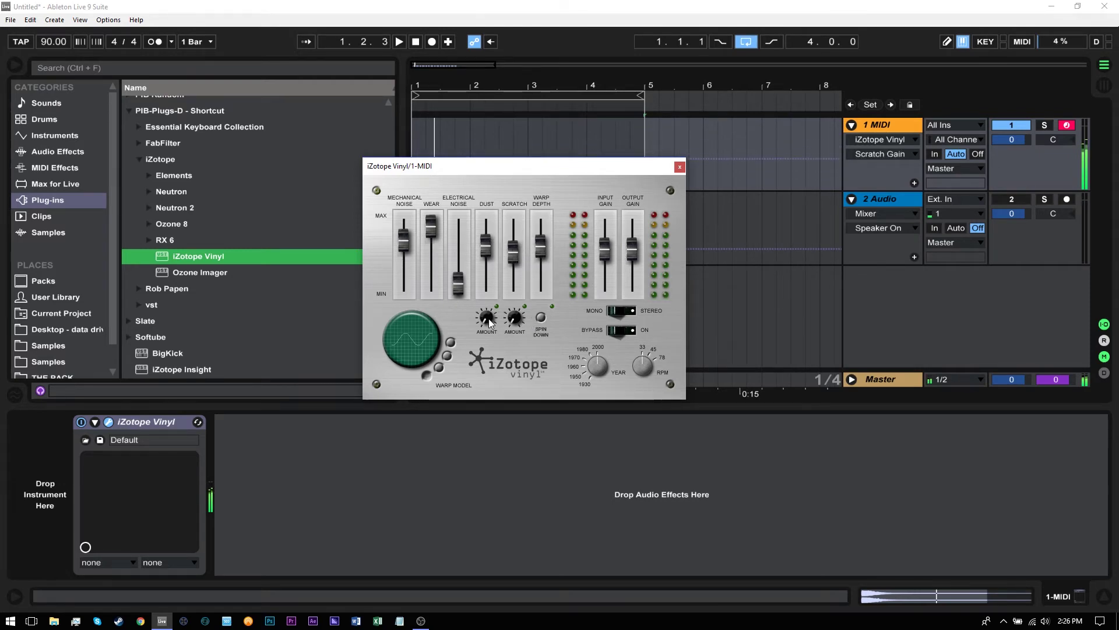
{"action": "mouse_move", "coordinate": [488, 319]}
{"action": "left_mouse_down"}
{"action": "mouse_move", "coordinate": [483, 296]}
{"action": "mouse_move", "coordinate": [491, 322]}
{"action": "left_mouse_up"}
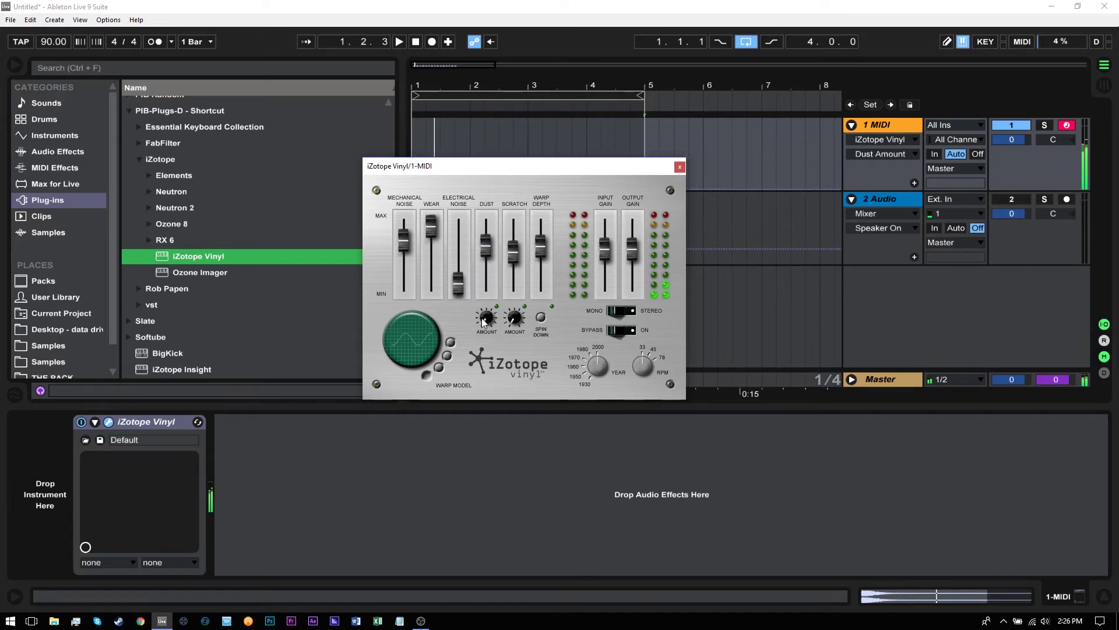
- Audition different Year and RPM settings in iZotope Vinyl
{"action": "left_click", "coordinate": [597, 364]}
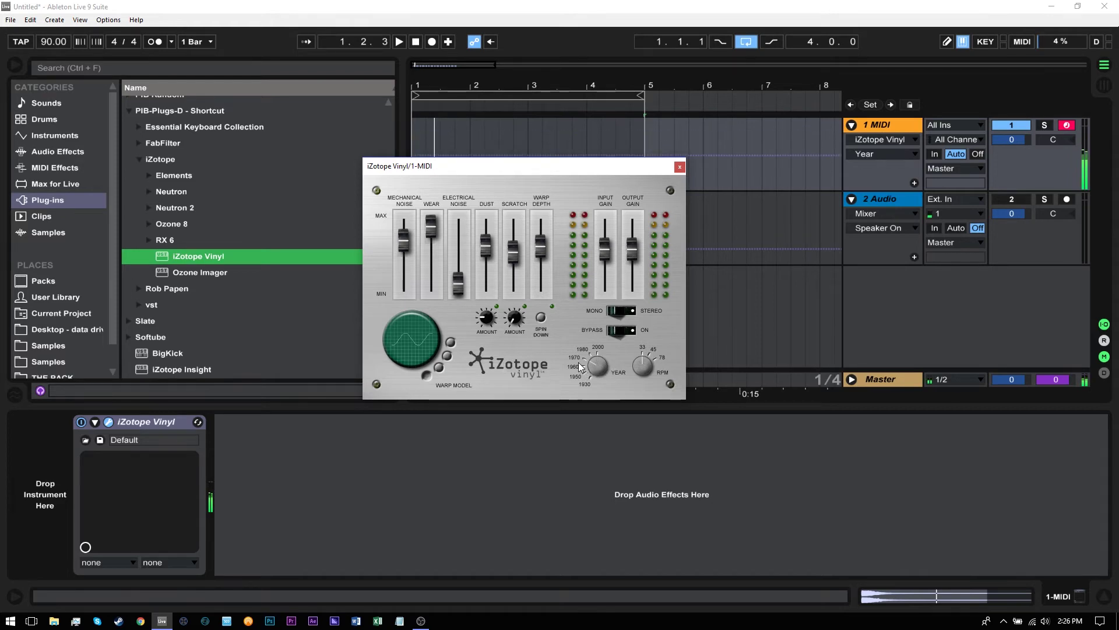
{"action": "left_click", "coordinate": [598, 359]}
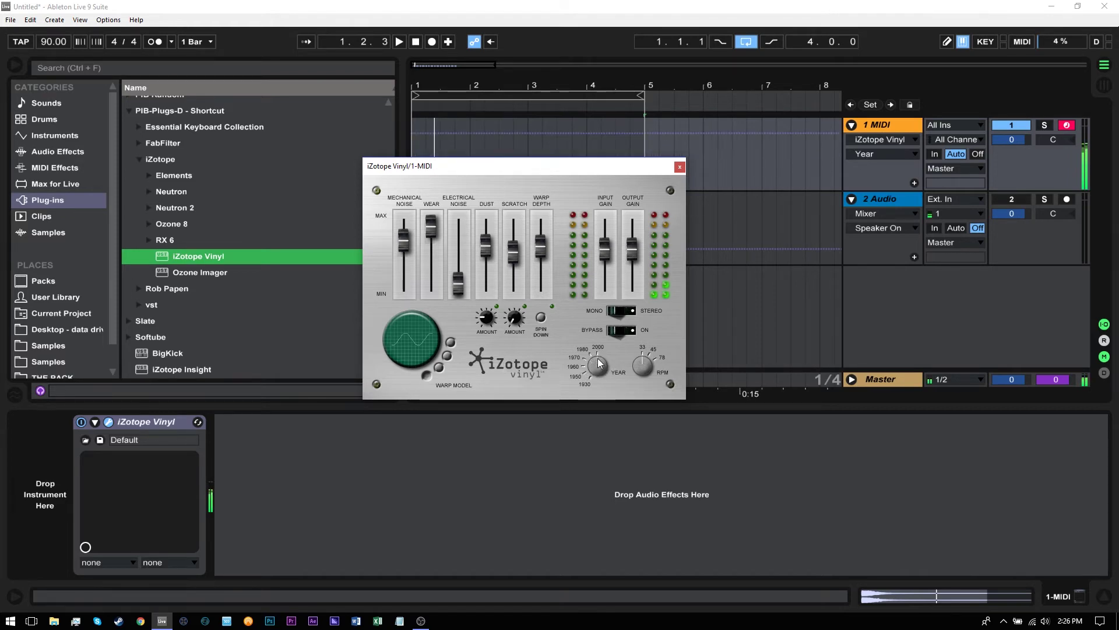
{"action": "left_click", "coordinate": [649, 365]}
{"action": "left_click_drag", "start_coordinate": [644, 358], "coordinate": [642, 365]}
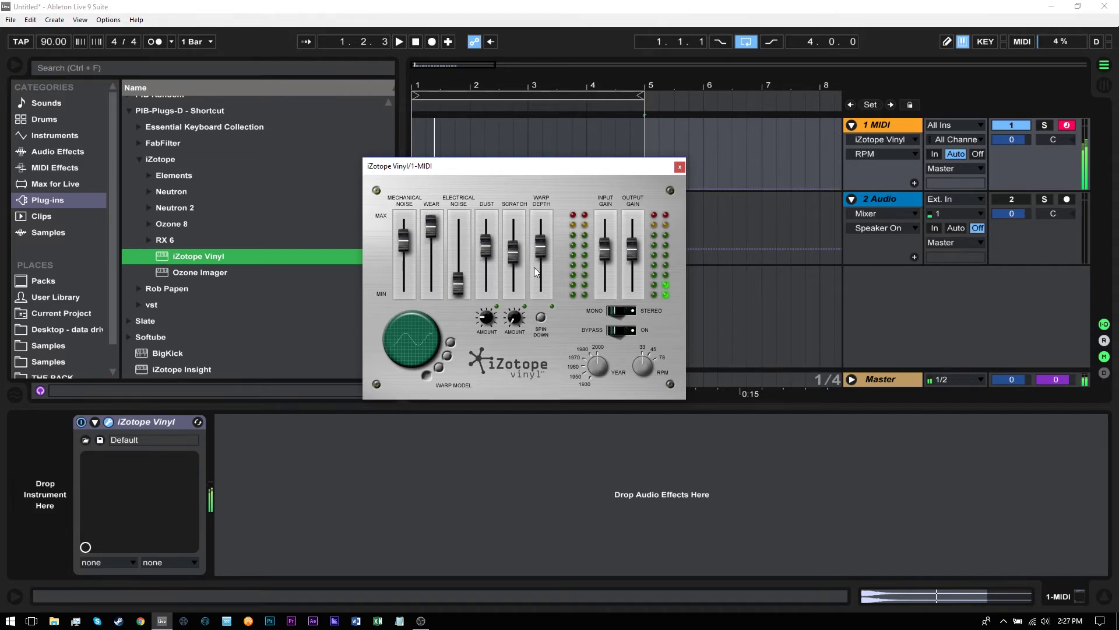
- Start the loop playing, switch off the iZotope Vinyl device and close its plug-in window
{"action": "key", "text": "space"}
{"action": "left_click", "coordinate": [81, 422]}
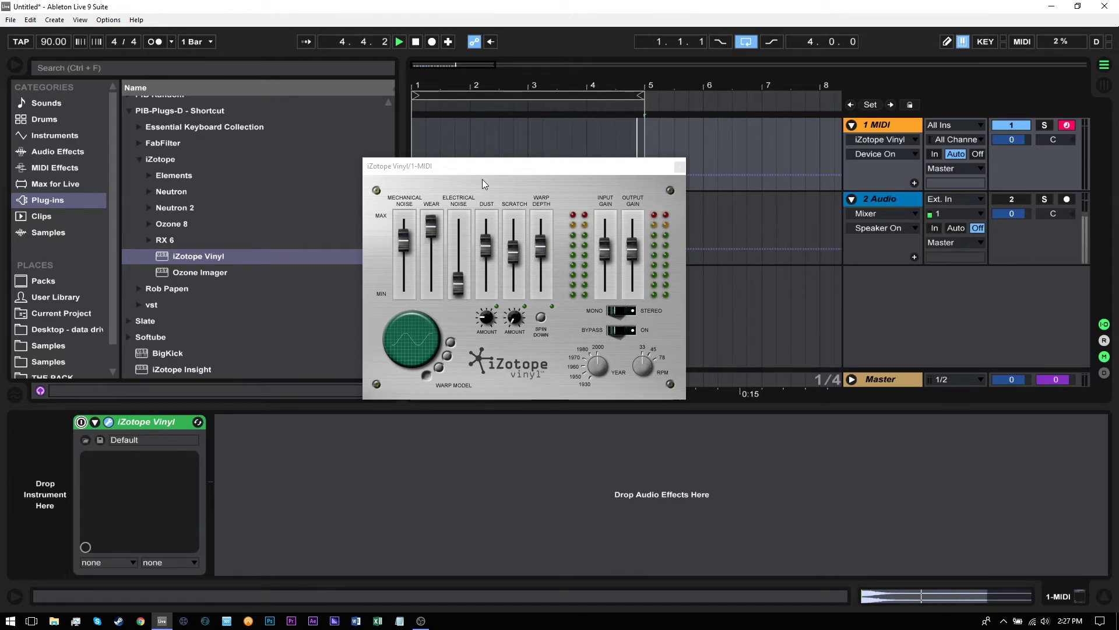
{"action": "left_click", "coordinate": [680, 168]}
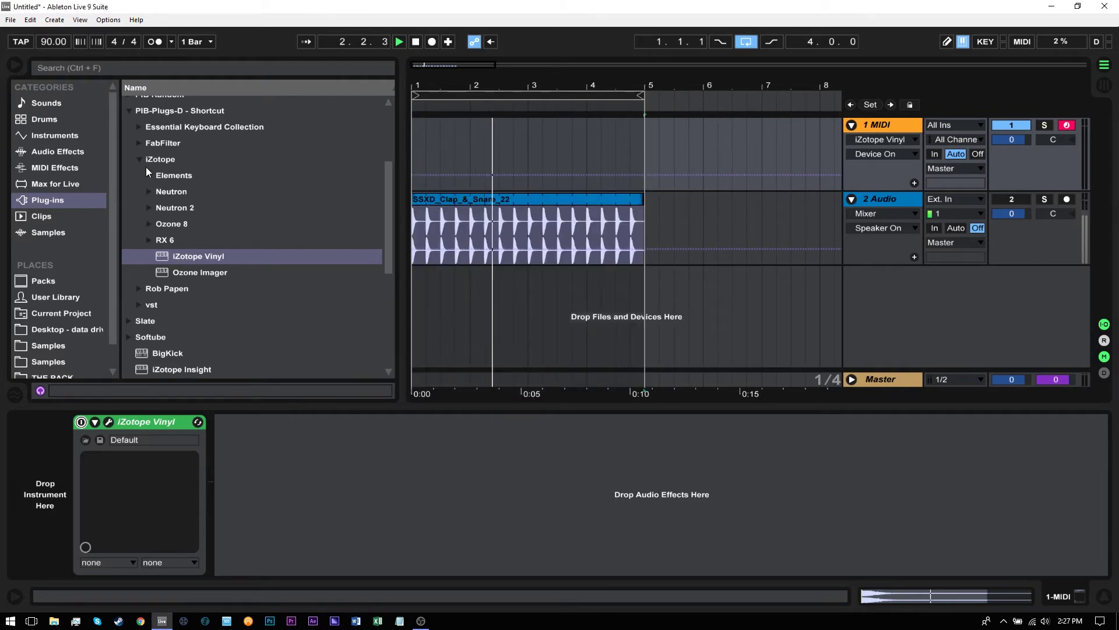
- Add a Gate after iZotope Vinyl and enable its sidechain with 2-Audio as the source
{"action": "left_click", "coordinate": [64, 152]}
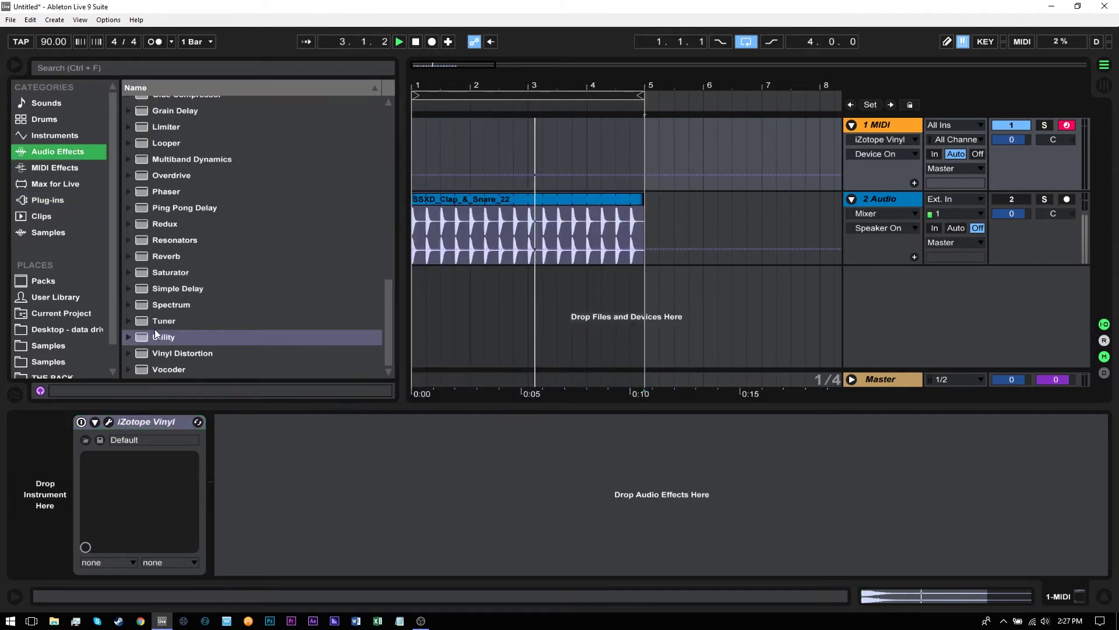
{"action": "left_click", "coordinate": [82, 423]}
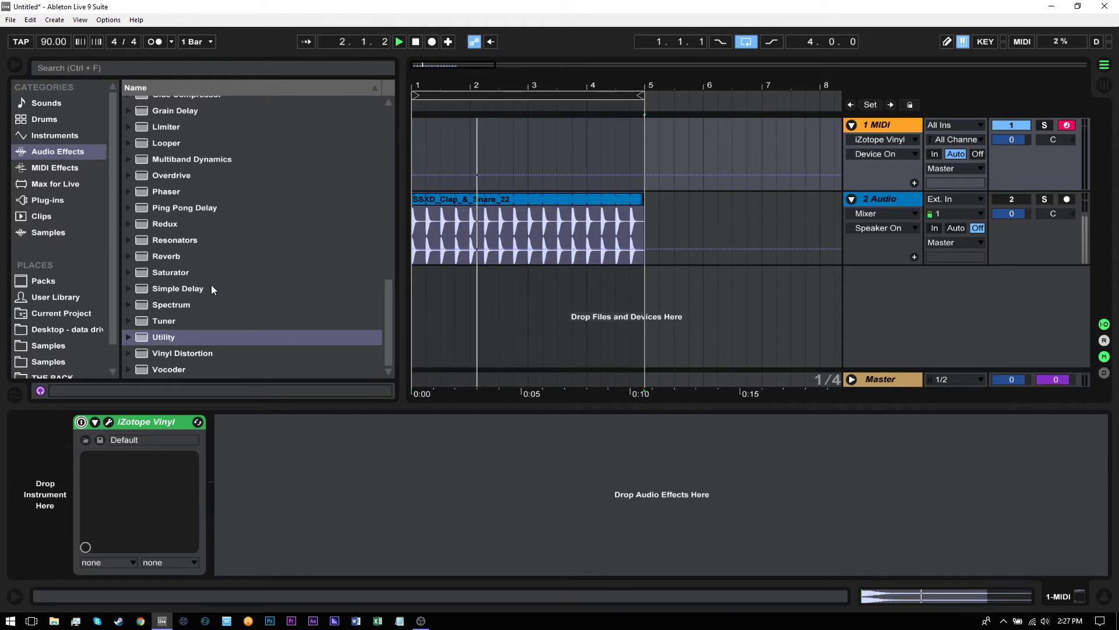
{"action": "scroll", "coordinate": [211, 284], "scroll_direction": "up", "scroll_amount": 2}
{"action": "left_click_drag", "start_coordinate": [152, 159], "coordinate": [265, 477]}
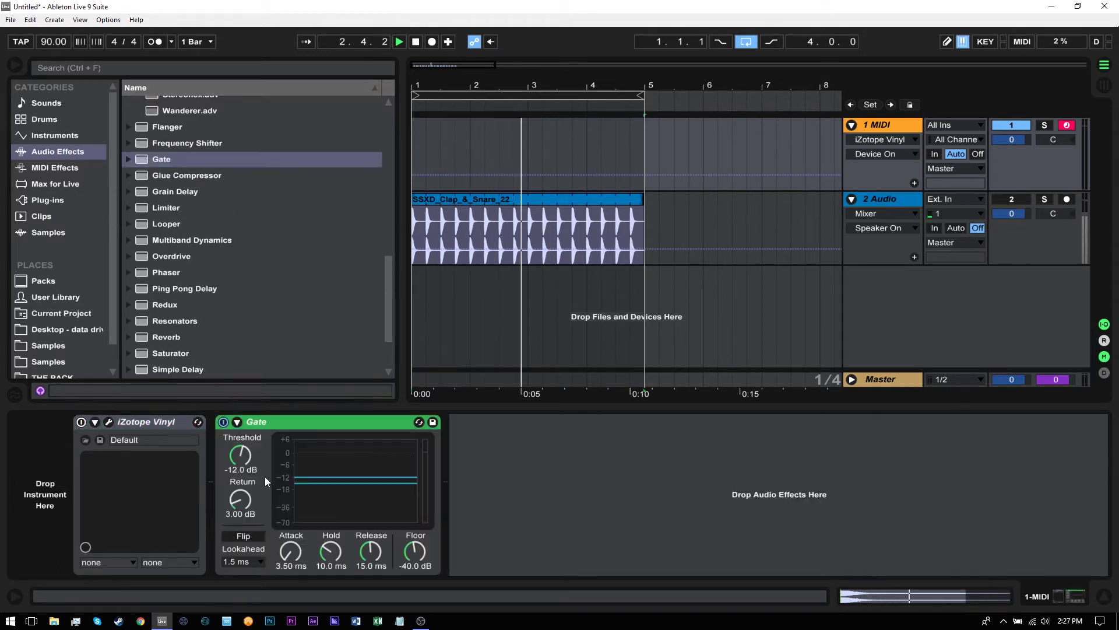
{"action": "left_click", "coordinate": [237, 421]}
{"action": "left_click", "coordinate": [245, 438]}
{"action": "left_click", "coordinate": [249, 462]}
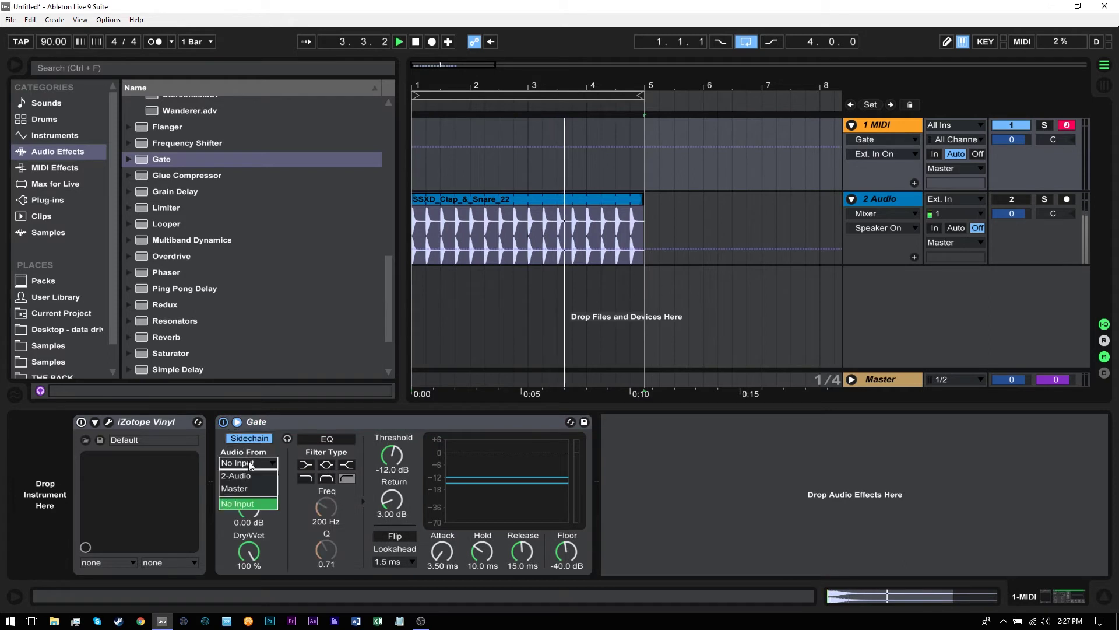
{"action": "left_click", "coordinate": [253, 475]}
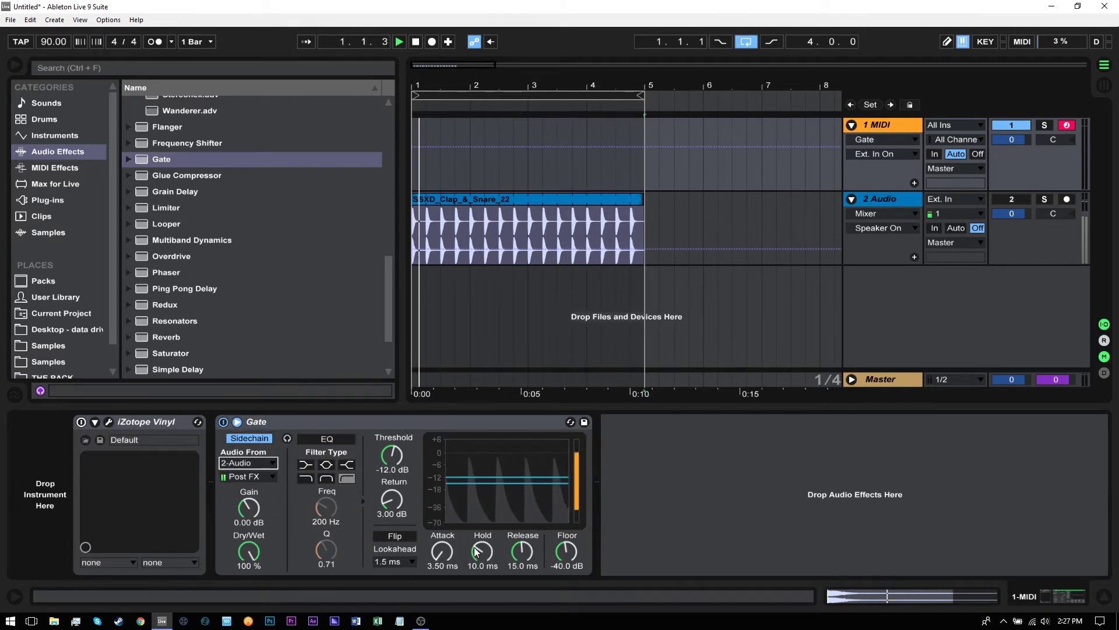
- With iZotope Vinyl reactivated, set the Gate's Threshold to -7.97 dB, Return 8.19 dB, Attack 42.9 ms, Hold 1.00 ms and Release 28.3 ms
{"action": "key", "text": "space"}
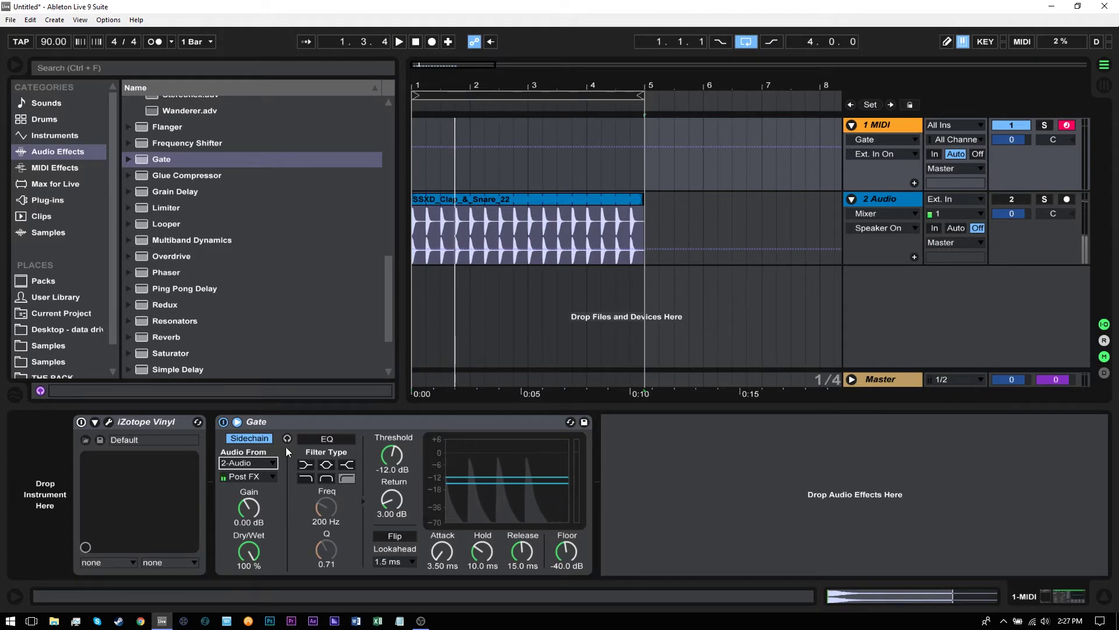
{"action": "key", "text": "space"}
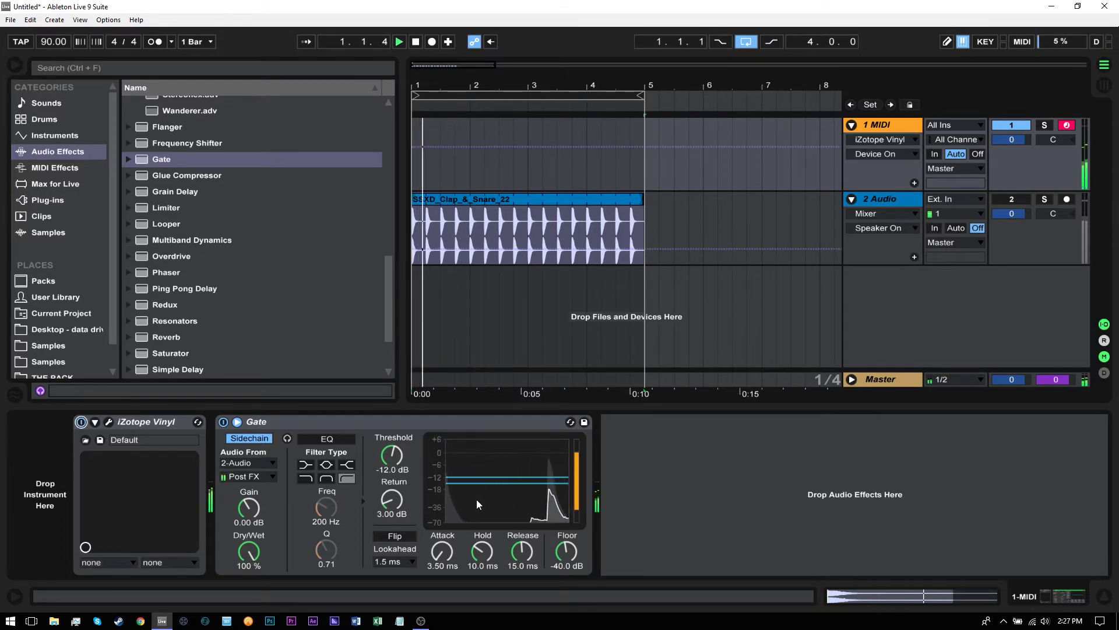
{"action": "left_click_drag", "start_coordinate": [481, 551], "coordinate": [482, 523]}
{"action": "left_click_drag", "start_coordinate": [392, 501], "coordinate": [393, 451]}
{"action": "left_click_drag", "start_coordinate": [482, 551], "coordinate": [482, 603]}
{"action": "left_click_drag", "start_coordinate": [442, 551], "coordinate": [442, 534]}
{"action": "left_click_drag", "start_coordinate": [522, 551], "coordinate": [522, 543]}
{"action": "left_click_drag", "start_coordinate": [444, 552], "coordinate": [444, 549]}
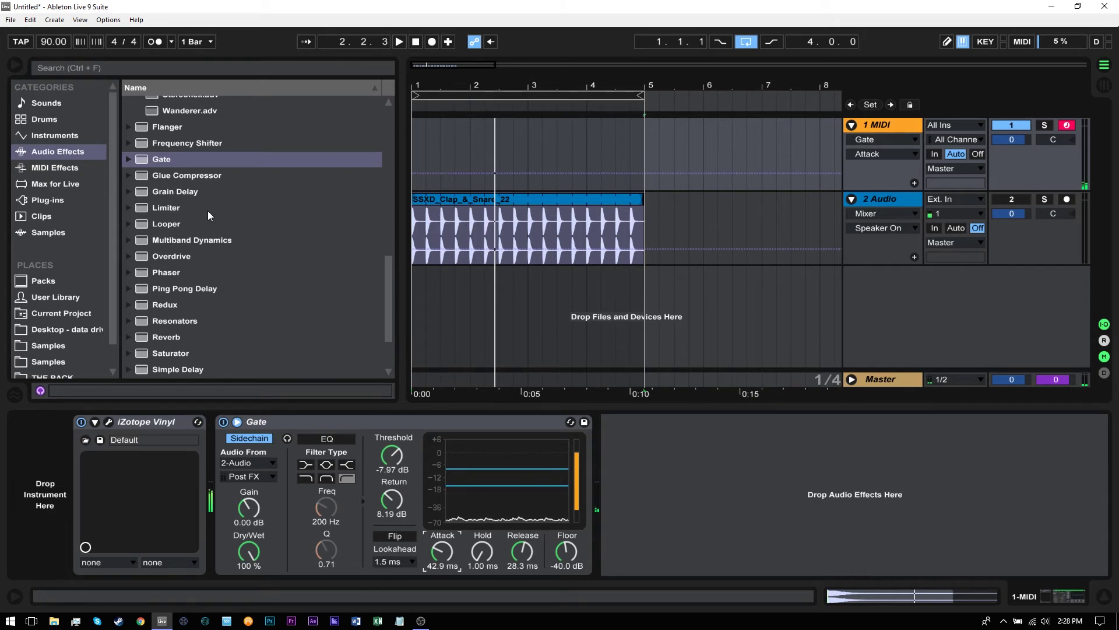
- Insert an EQ Eight between iZotope Vinyl and the Gate
{"action": "scroll", "coordinate": [239, 230], "scroll_direction": "up", "scroll_amount": 5}
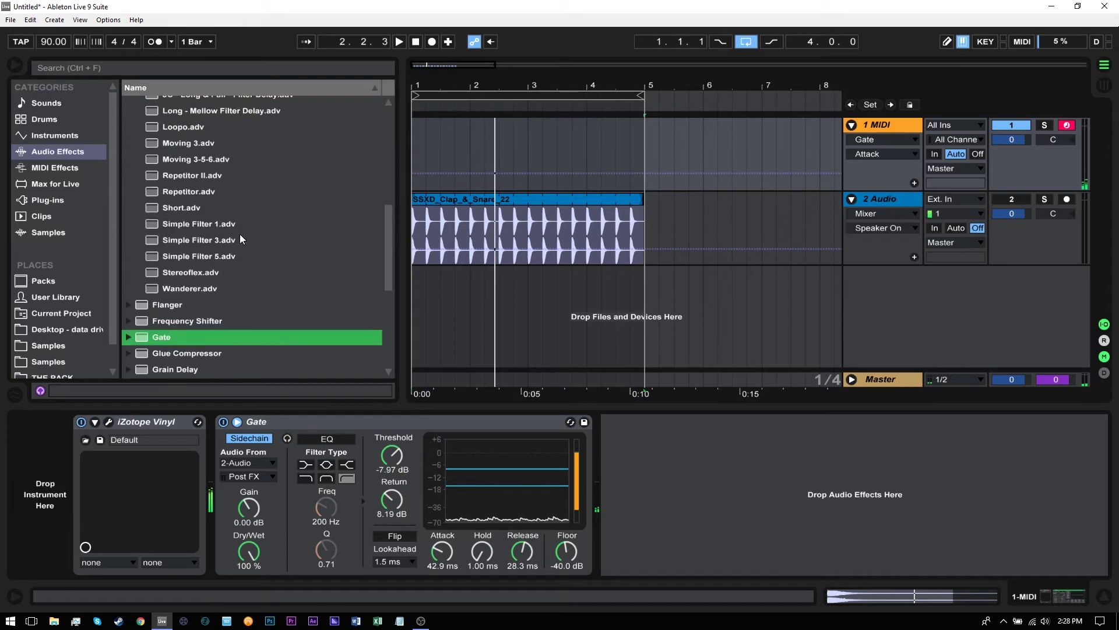
{"action": "scroll", "coordinate": [240, 235], "scroll_direction": "up", "scroll_amount": 2}
{"action": "left_click_drag", "start_coordinate": [388, 230], "coordinate": [398, 149]}
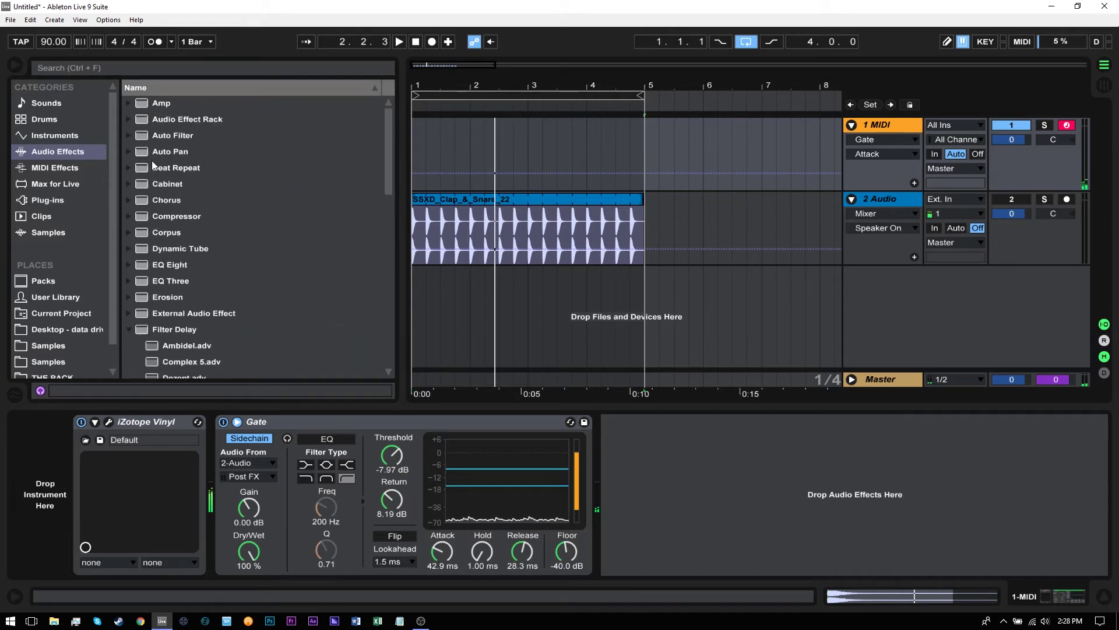
{"action": "left_click_drag", "start_coordinate": [175, 265], "coordinate": [207, 496]}
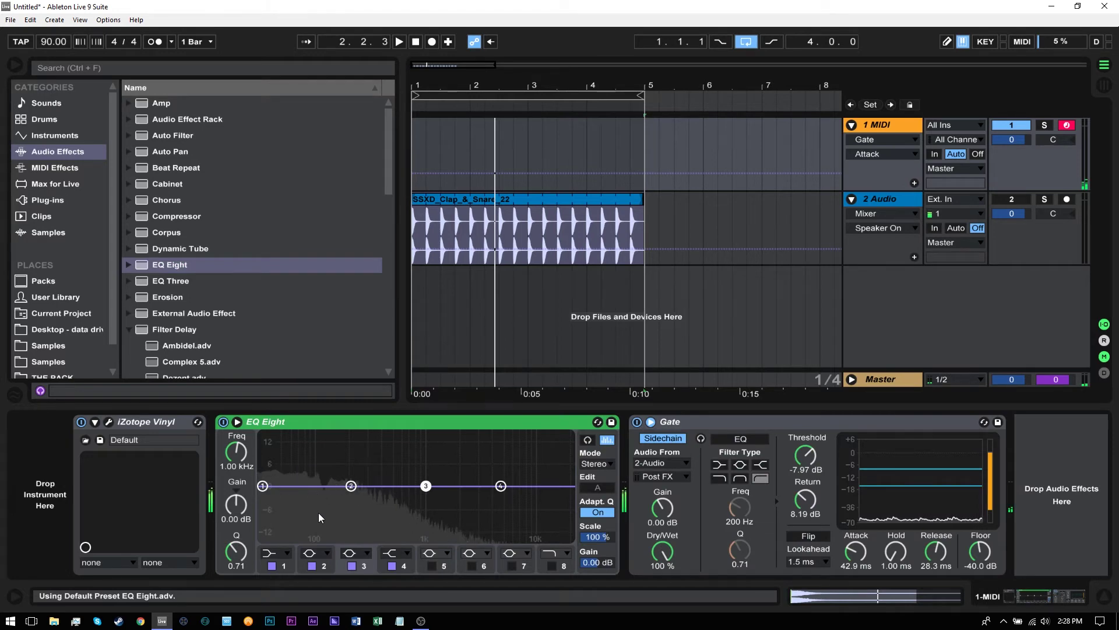
- Make EQ Eight's band 1 a low-cut filter at about 569 Hz and turn off bands 2 and 3
{"action": "left_click", "coordinate": [286, 552]}
{"action": "left_click", "coordinate": [264, 503]}
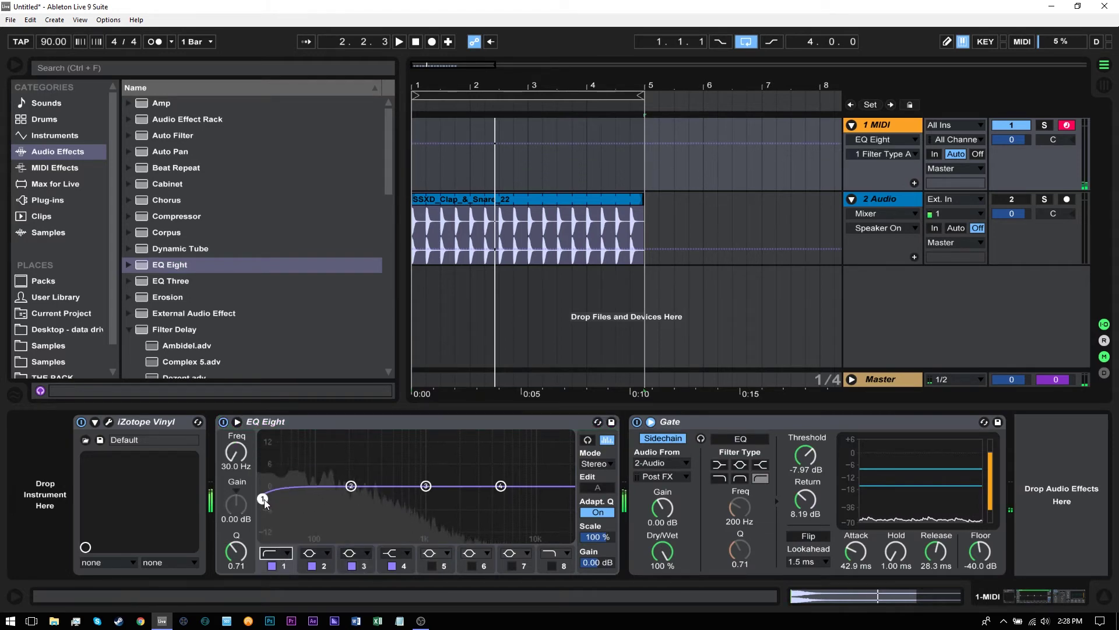
{"action": "left_click_drag", "start_coordinate": [263, 500], "coordinate": [399, 498]}
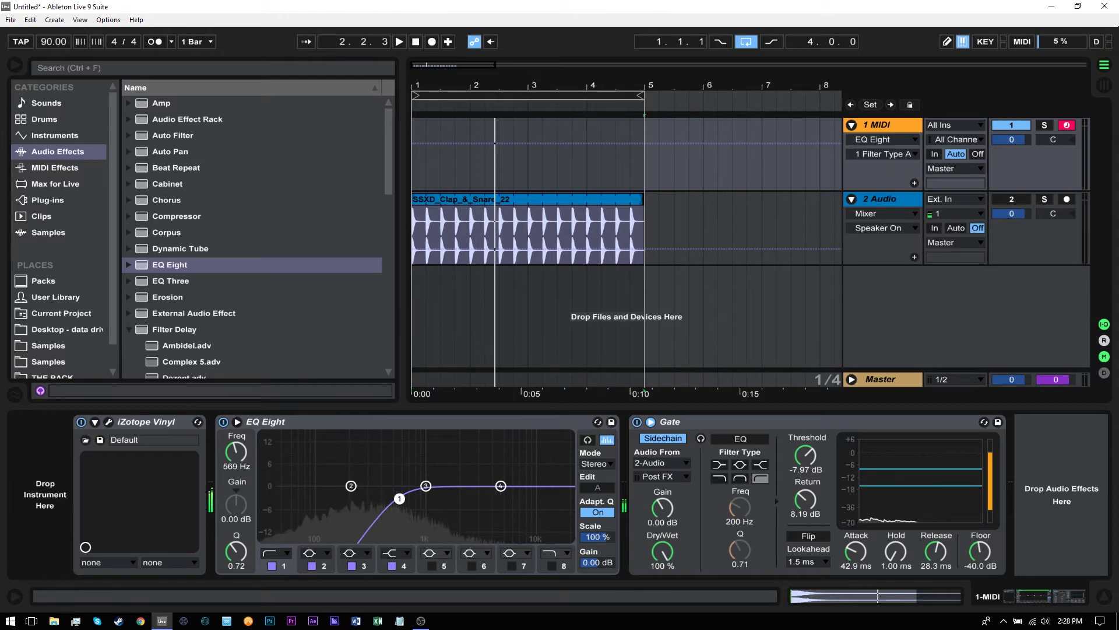
{"action": "left_click", "coordinate": [352, 565]}
{"action": "left_click", "coordinate": [312, 565]}
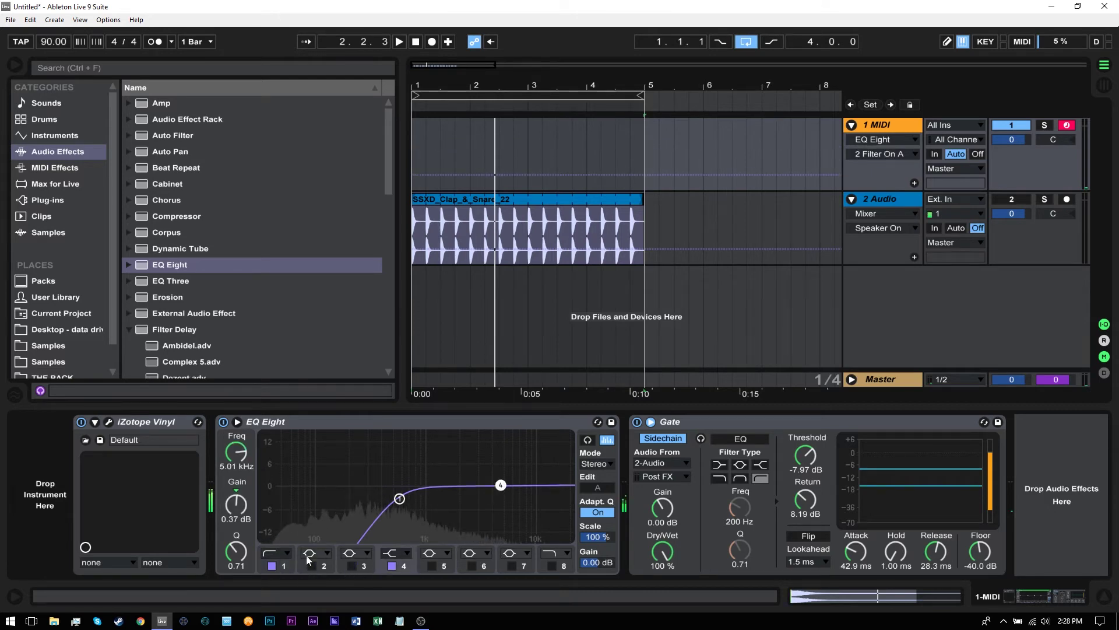
- Set EQ Eight's band 4 to 1.44 kHz and 5.33 dB, and group all three devices into an Audio Effect Rack with its macros shown
{"action": "left_click_drag", "start_coordinate": [500, 484], "coordinate": [443, 468]}
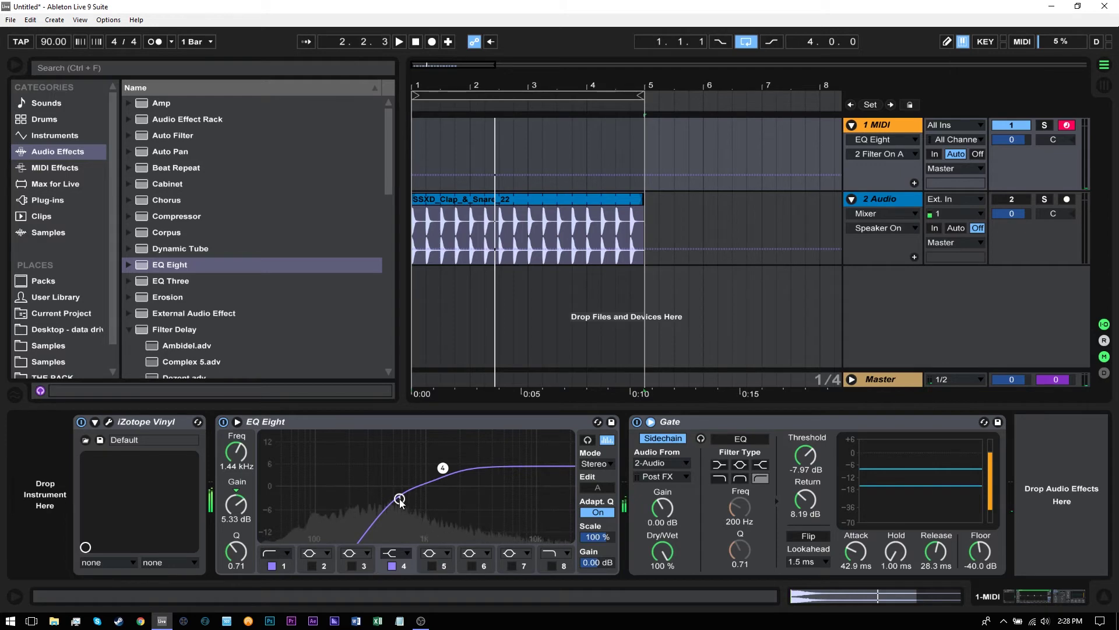
{"action": "left_click", "coordinate": [695, 423]}
{"action": "key", "text": "ctrl+a"}
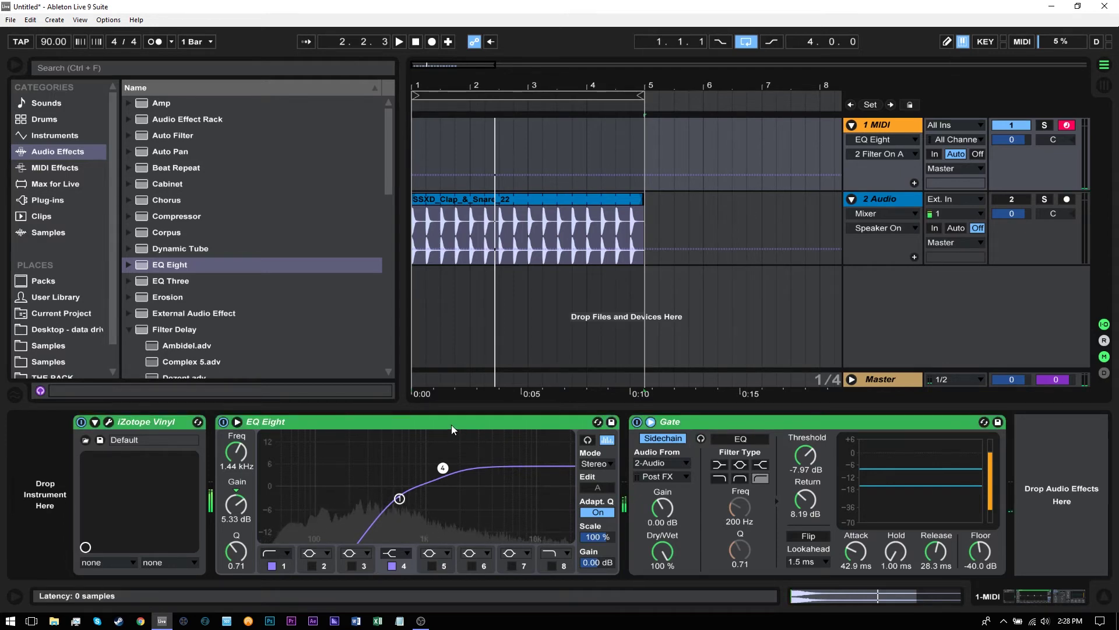
{"action": "key", "text": "ctrl+g"}
{"action": "left_click", "coordinate": [85, 440]}
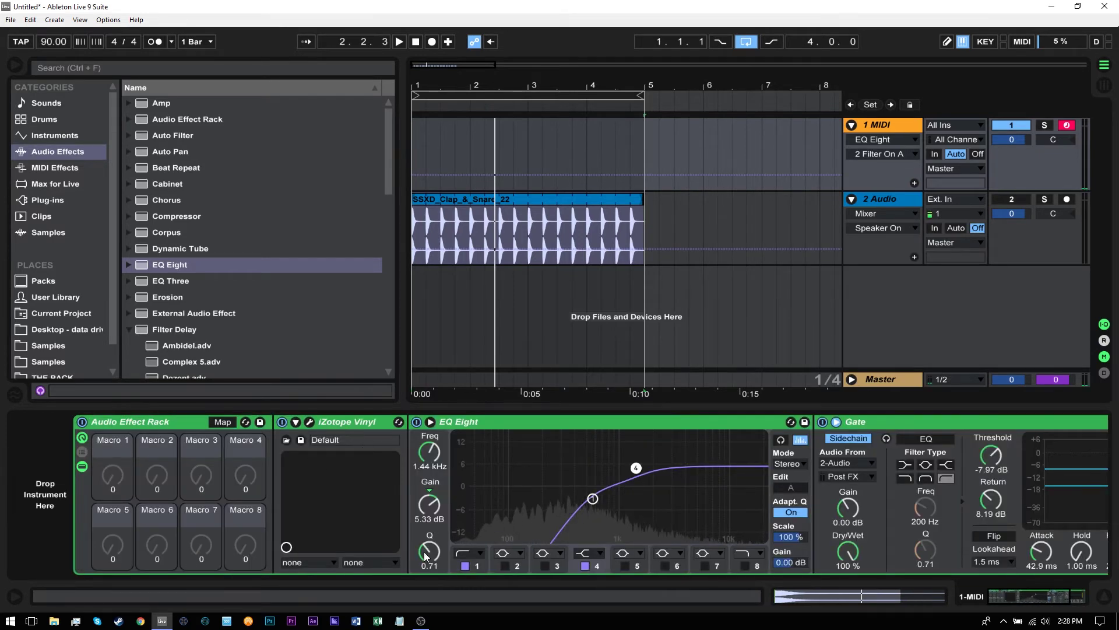
- Map EQ Eight's band 1 frequency to Macro 2, band 4 gain to Macro 4 and band 4 frequency to Macro 3
{"action": "right_click", "coordinate": [439, 458]}
{"action": "left_click", "coordinate": [466, 371]}
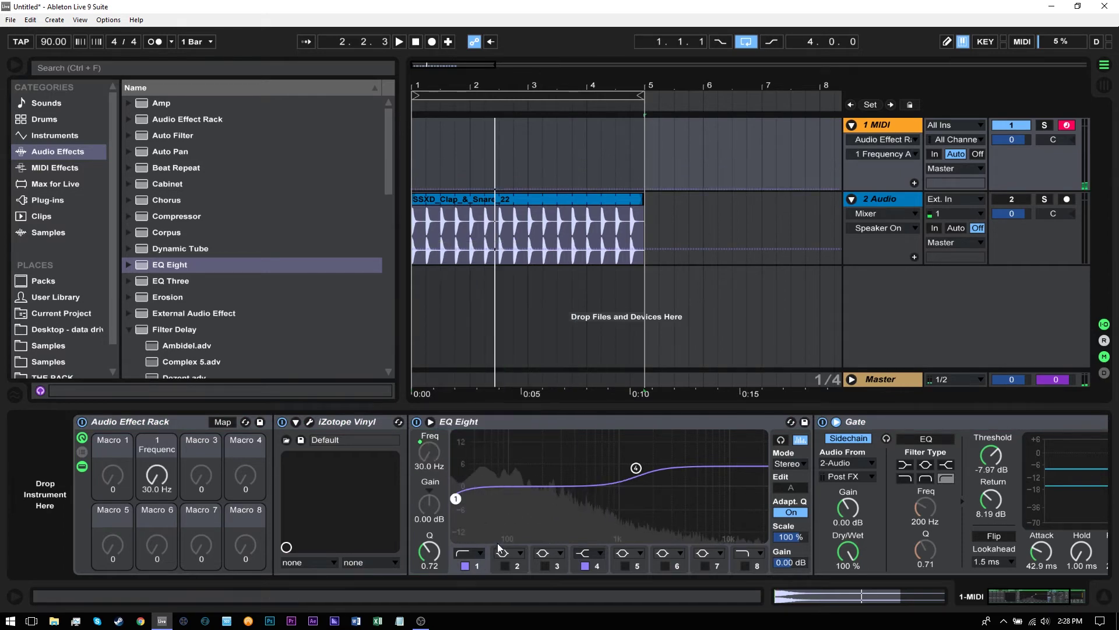
{"action": "left_click", "coordinate": [604, 570]}
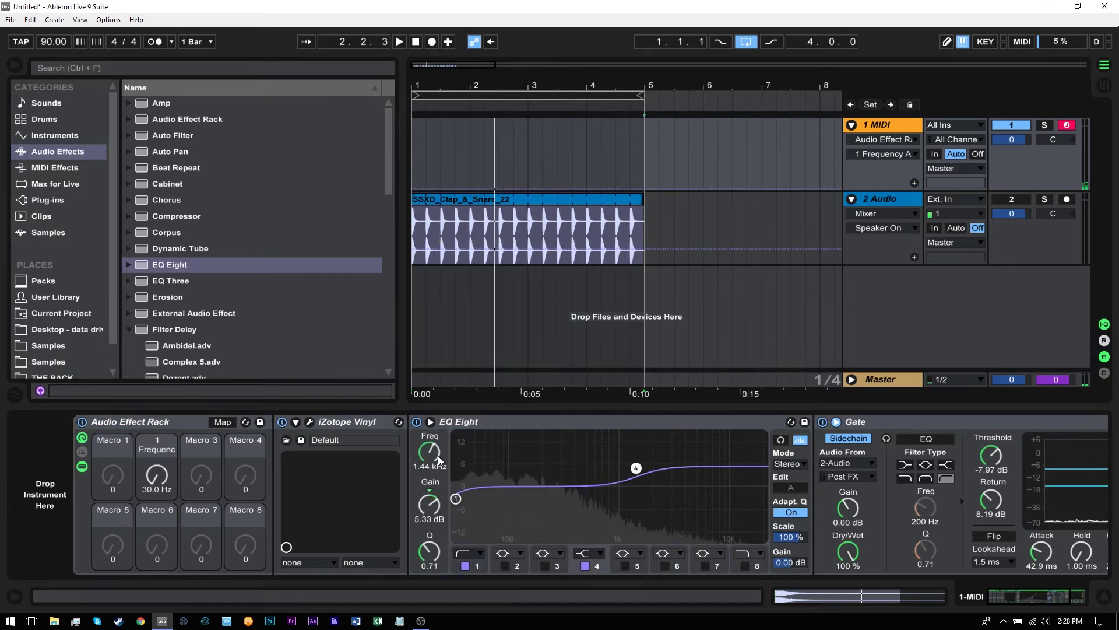
{"action": "right_click", "coordinate": [436, 509]}
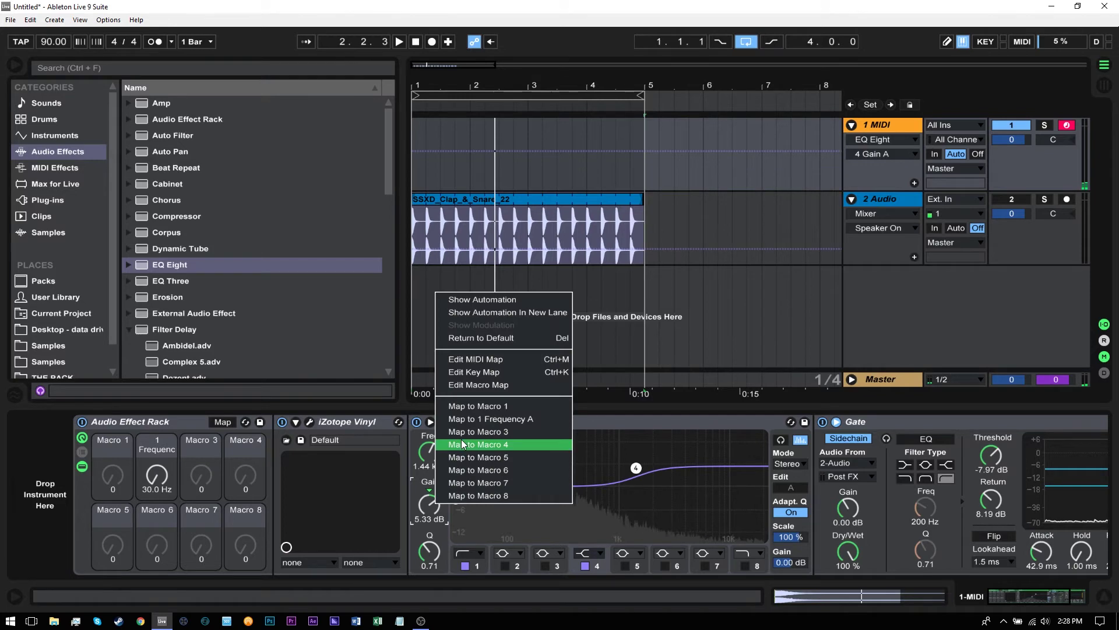
{"action": "left_click", "coordinate": [516, 444]}
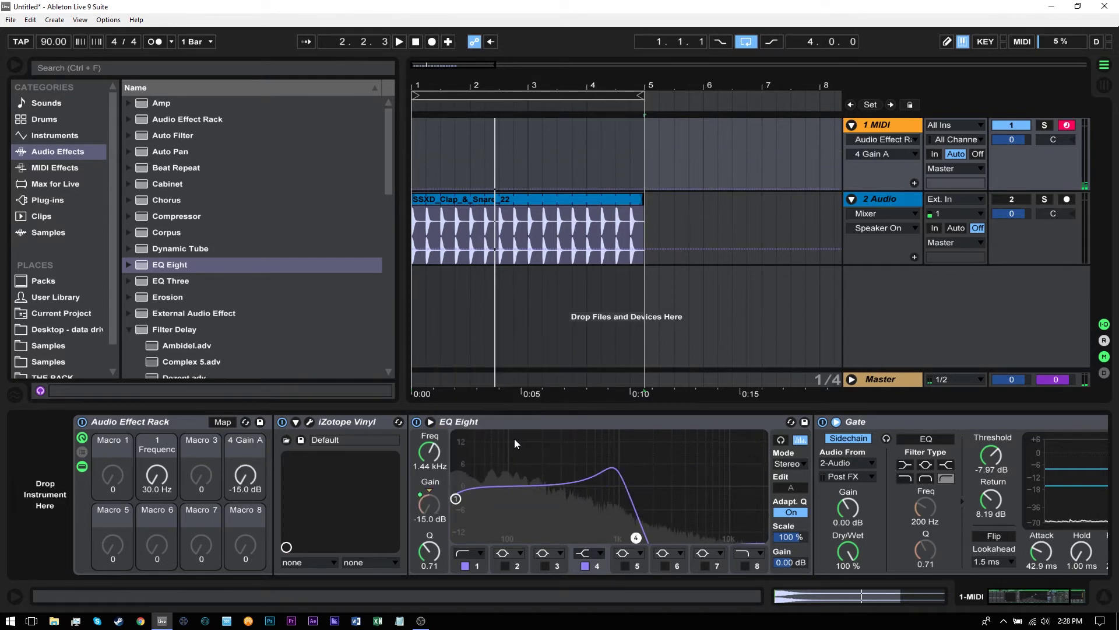
{"action": "left_click", "coordinate": [435, 466]}
{"action": "right_click", "coordinate": [444, 466]}
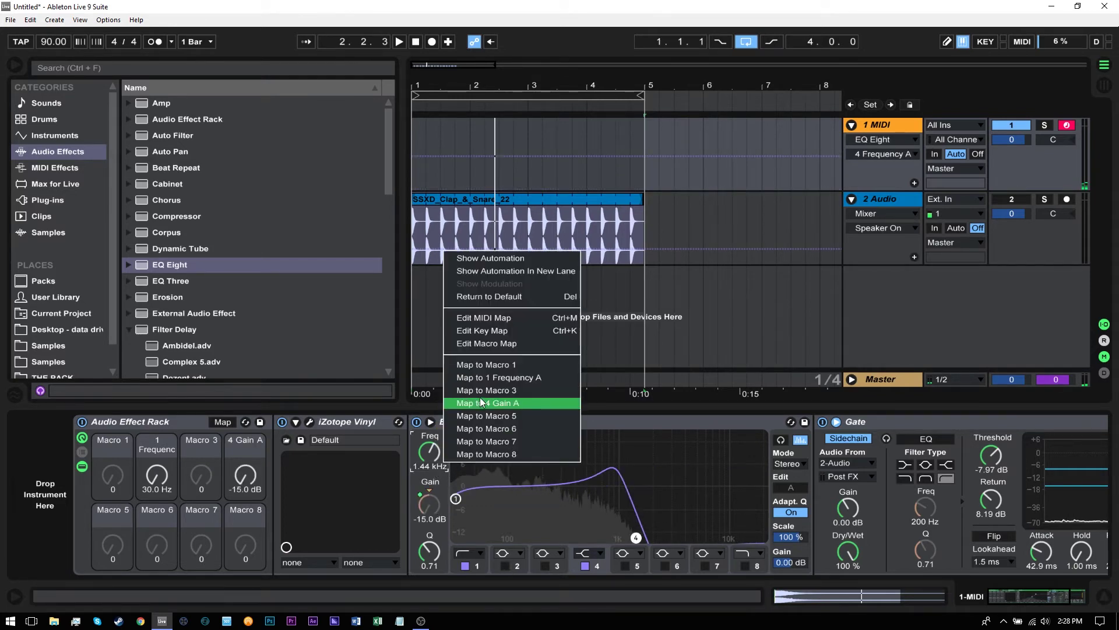
{"action": "left_click", "coordinate": [525, 402]}
- Set the rack macros to 580 Hz for band 1 frequency, 3.57 kHz for band 4 frequency and 6.26 dB for band 4 gain, and audition
{"action": "left_click_drag", "start_coordinate": [201, 475], "coordinate": [201, 434]}
{"action": "left_click_drag", "start_coordinate": [161, 493], "coordinate": [160, 458]}
{"action": "left_click_drag", "start_coordinate": [211, 488], "coordinate": [245, 450]}
{"action": "key", "text": "space"}
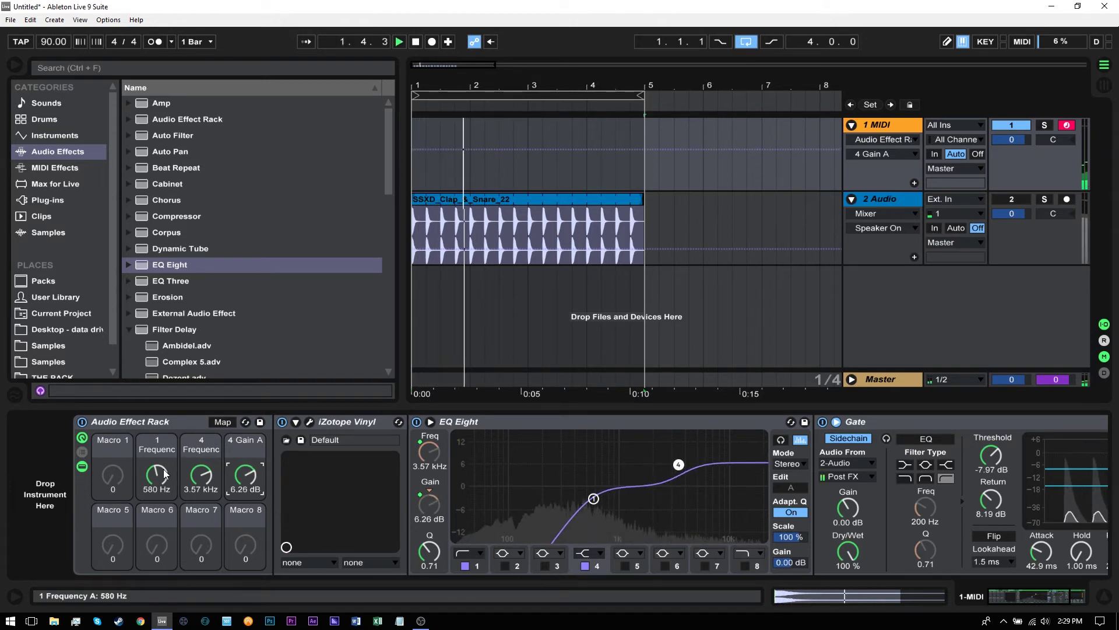
{"action": "key", "text": "space"}
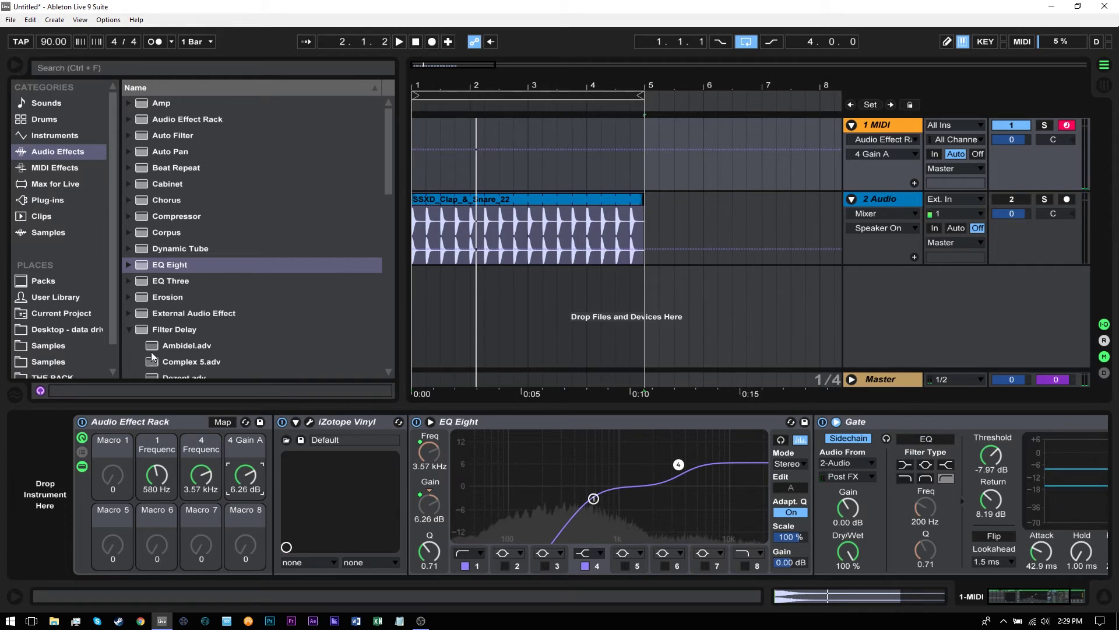
- Insert the Grain Delay preset Low Tone Flutter between iZotope Vinyl and EQ Eight and audition it
{"action": "left_click", "coordinate": [128, 328]}
{"action": "scroll", "coordinate": [130, 279], "scroll_direction": "down", "scroll_amount": 4}
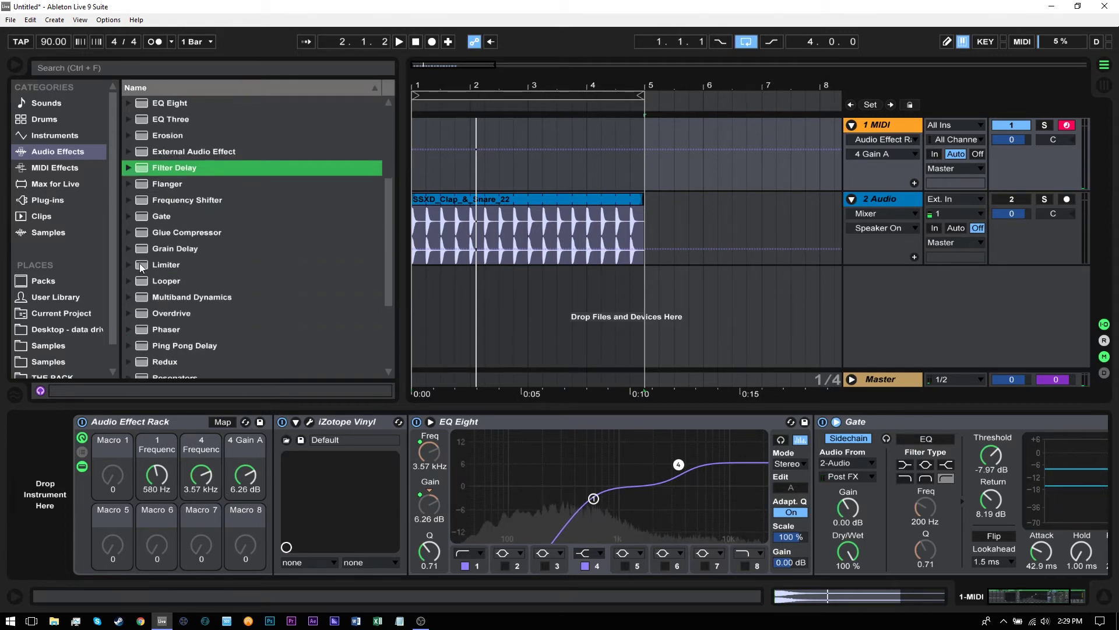
{"action": "left_click", "coordinate": [129, 249]}
{"action": "scroll", "coordinate": [166, 268], "scroll_direction": "down", "scroll_amount": 2}
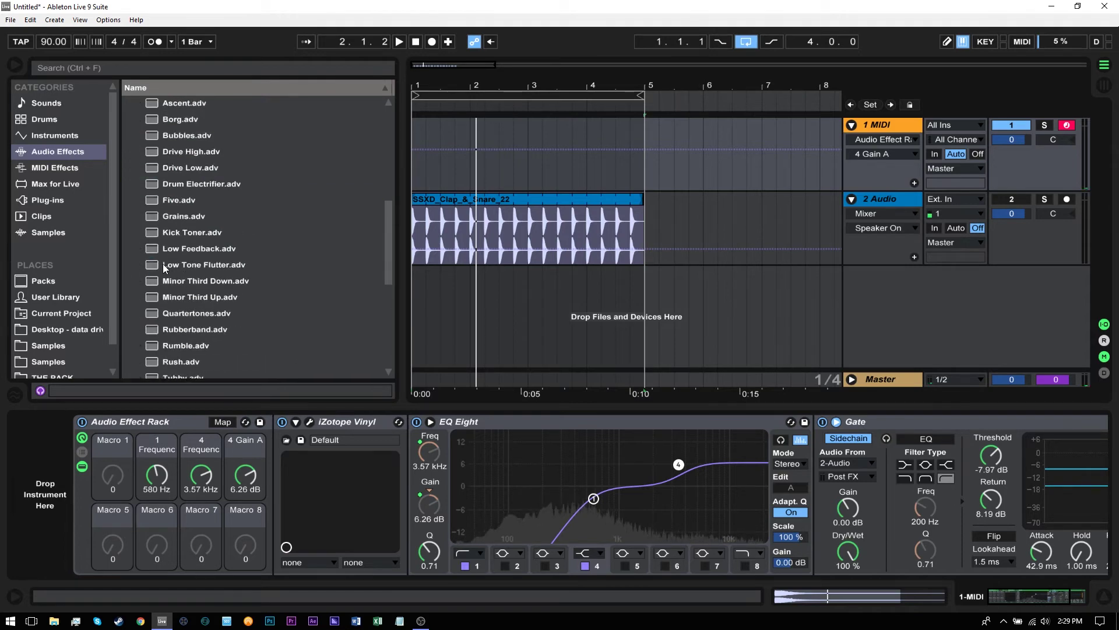
{"action": "left_click_drag", "start_coordinate": [165, 268], "coordinate": [432, 453]}
{"action": "key", "text": "space"}
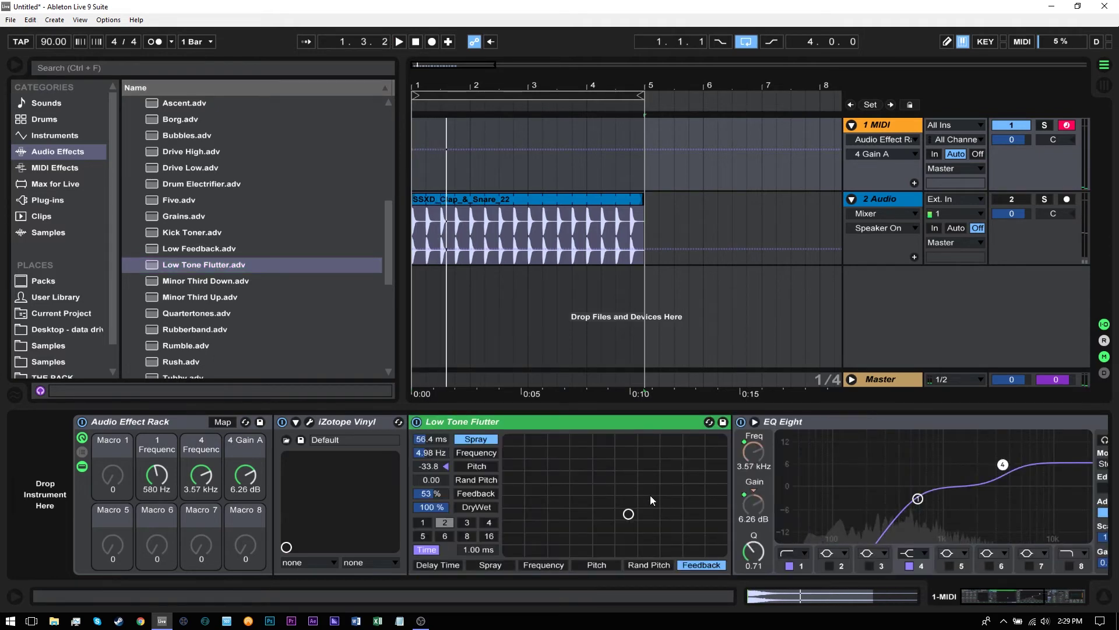
- Set Low Tone Flutter's Spray to 500 ms, Frequency 71.3 Hz, Pitch -33.0, Feedback 95 % and DryWet 67 % while auditioning
{"action": "left_click_drag", "start_coordinate": [652, 499], "coordinate": [730, 439]}
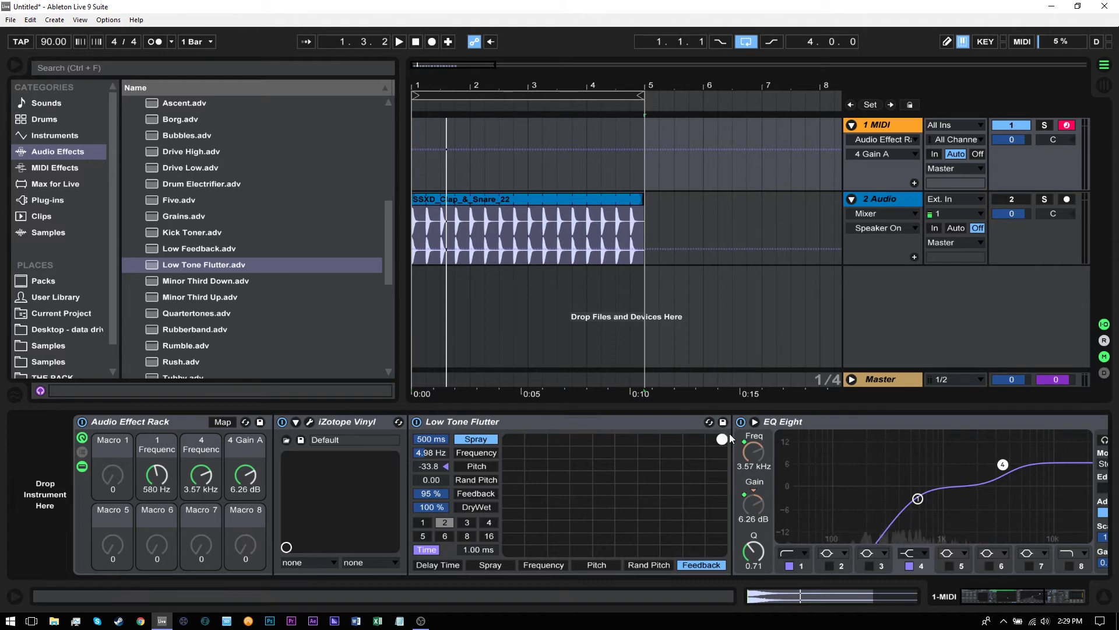
{"action": "key", "text": "space"}
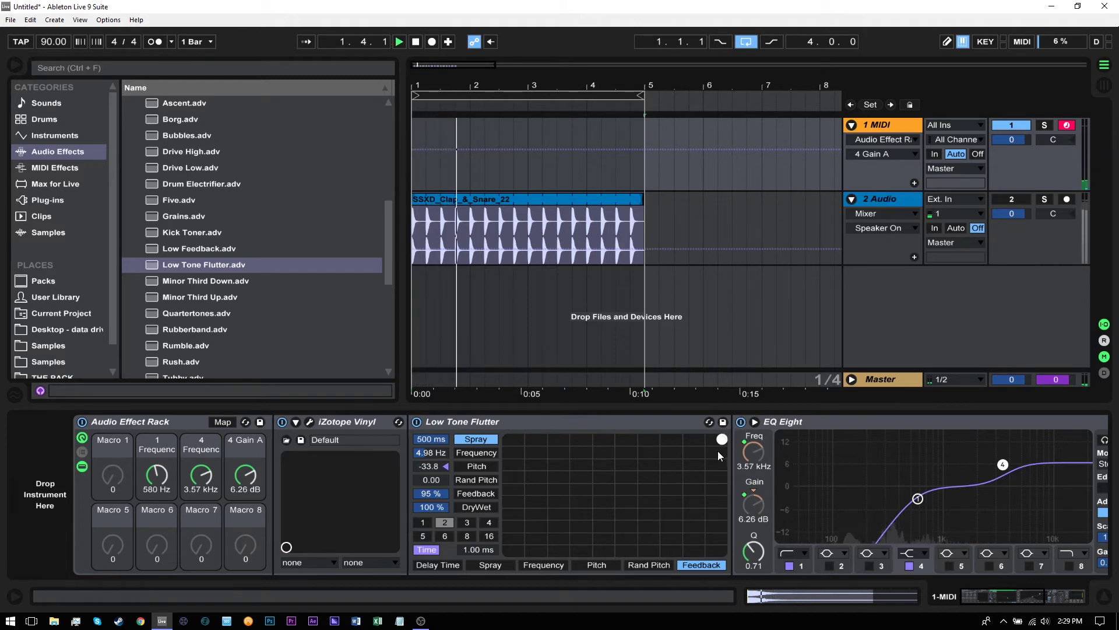
{"action": "left_click_drag", "start_coordinate": [430, 466], "coordinate": [431, 405]}
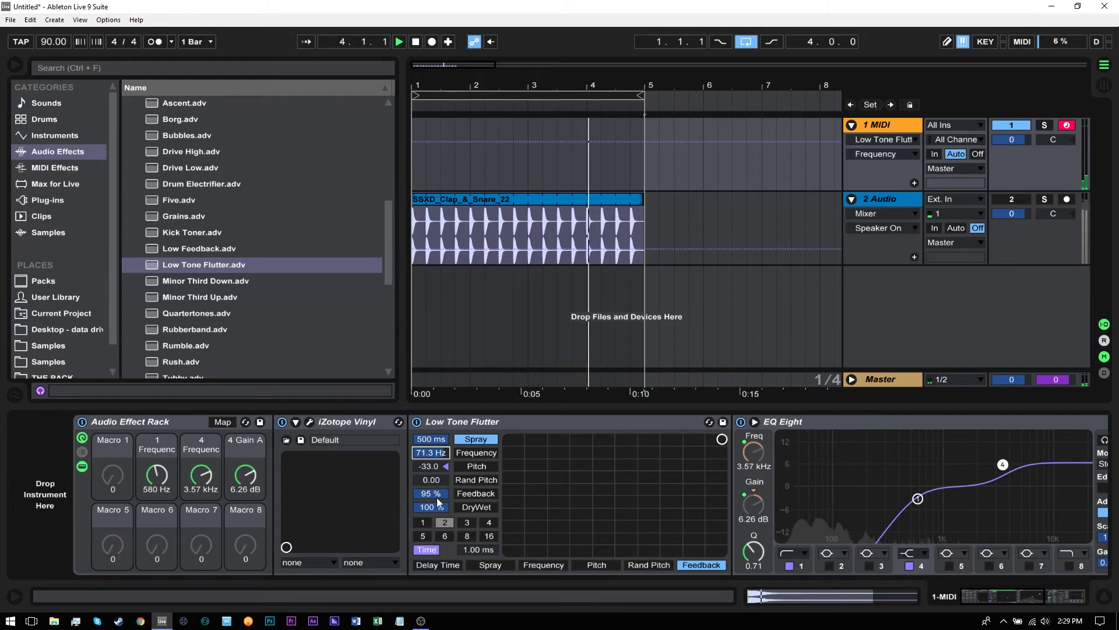
{"action": "left_click_drag", "start_coordinate": [439, 505], "coordinate": [439, 524]}
{"action": "key", "text": "space"}
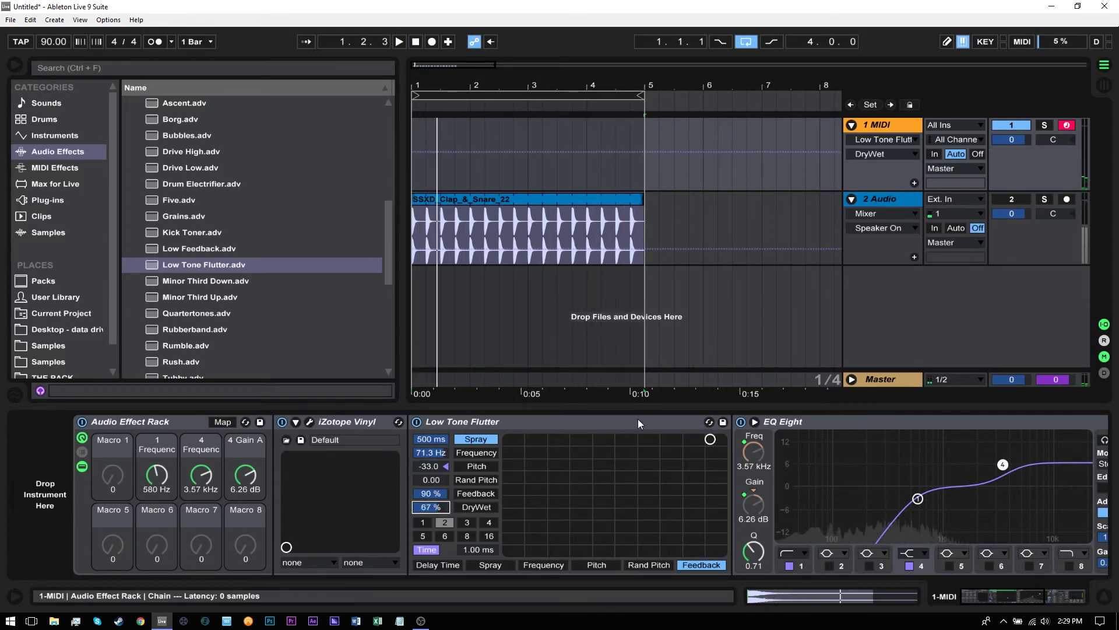
{"action": "left_click_drag", "start_coordinate": [724, 444], "coordinate": [718, 441]}
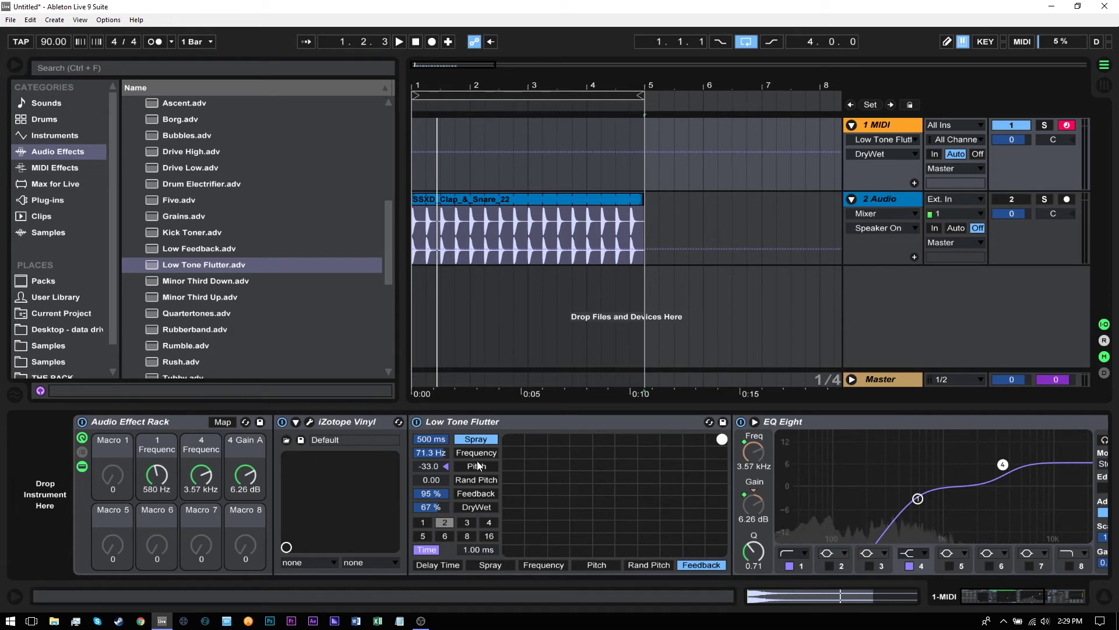
{"action": "key", "text": "space"}
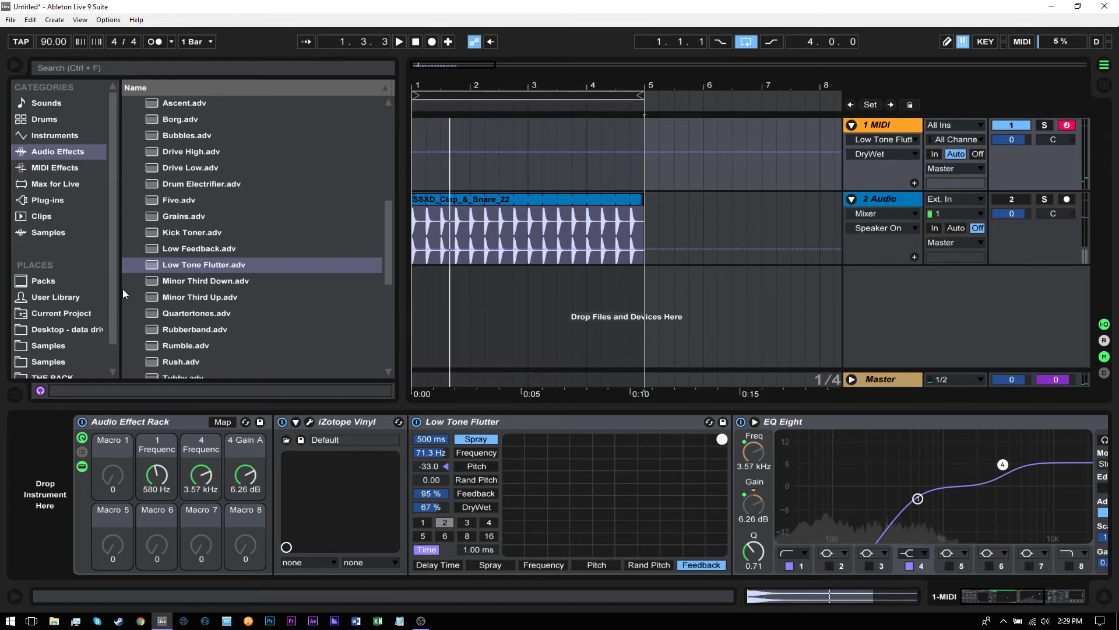
- Insert an Overdrive between EQ Eight and the Gate and set its filter to 8.17 kHz with a bandwidth of 3.86
{"action": "left_click_drag", "start_coordinate": [388, 274], "coordinate": [374, 341]}
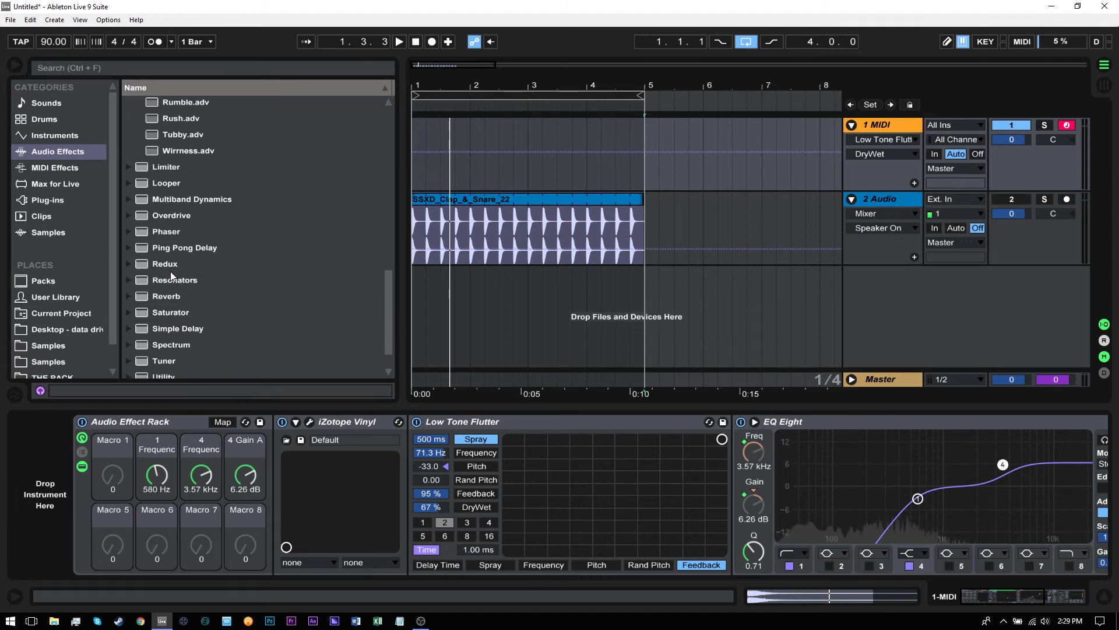
{"action": "left_click", "coordinate": [145, 219]}
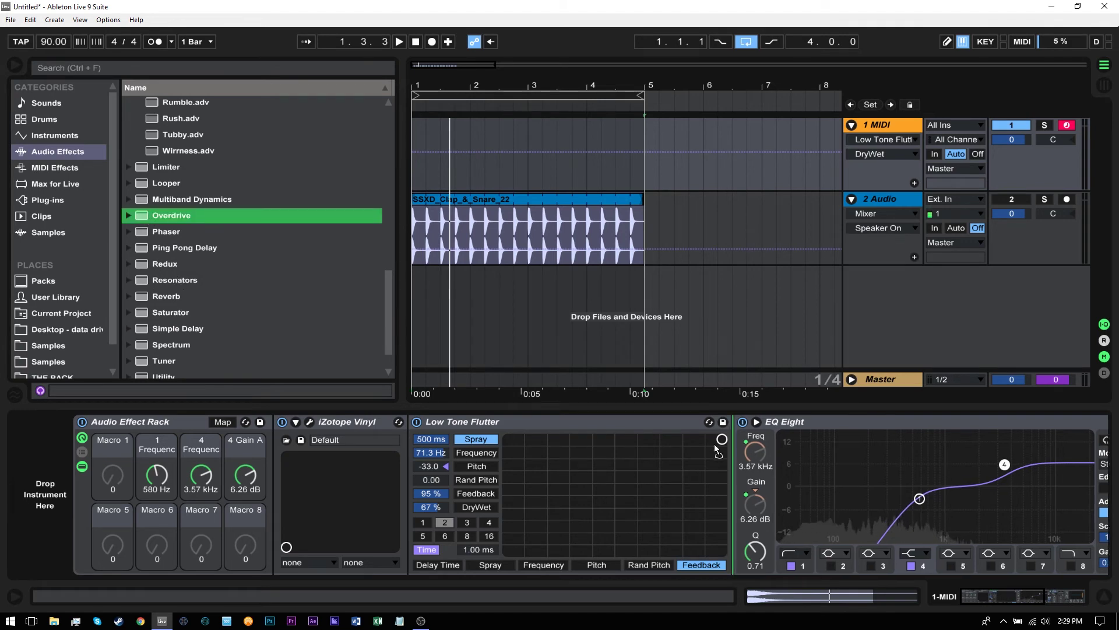
{"action": "scroll", "coordinate": [1062, 484], "scroll_direction": "down", "scroll_amount": 1}
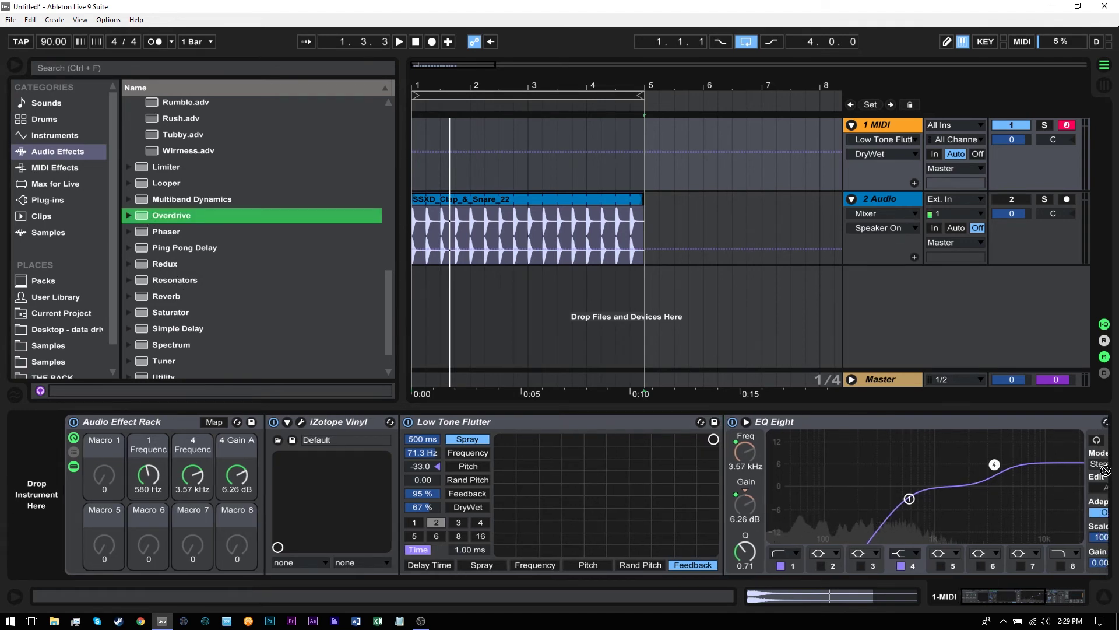
{"action": "scroll", "coordinate": [1105, 470], "scroll_direction": "down", "scroll_amount": 5}
{"action": "left_click_drag", "start_coordinate": [934, 484], "coordinate": [939, 485]}
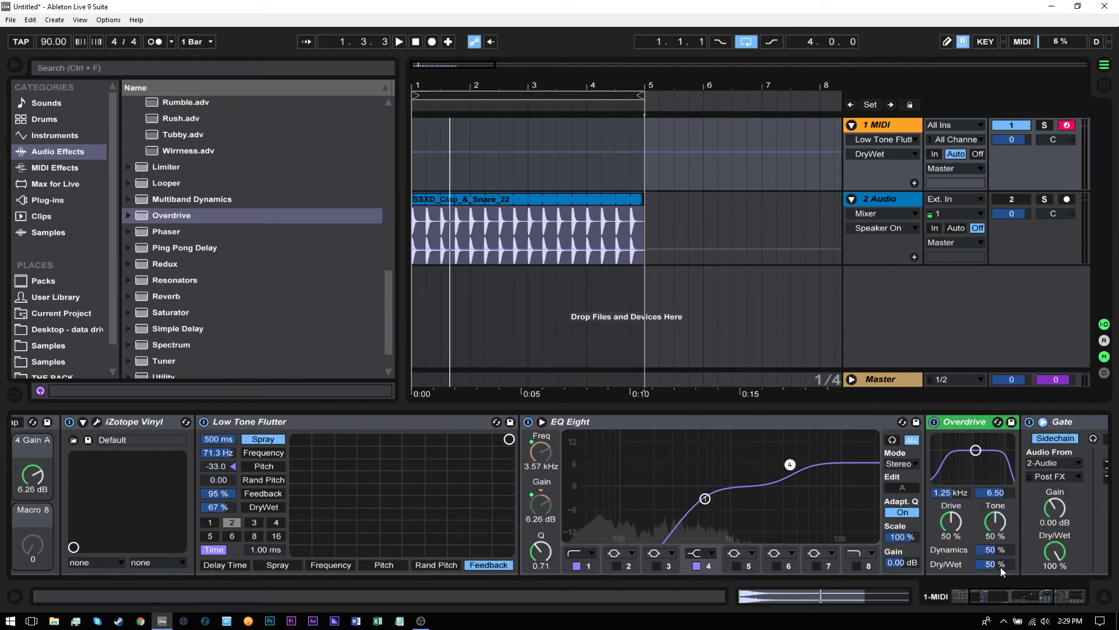
{"action": "key", "text": "space"}
{"action": "left_click_drag", "start_coordinate": [976, 451], "coordinate": [999, 464]}
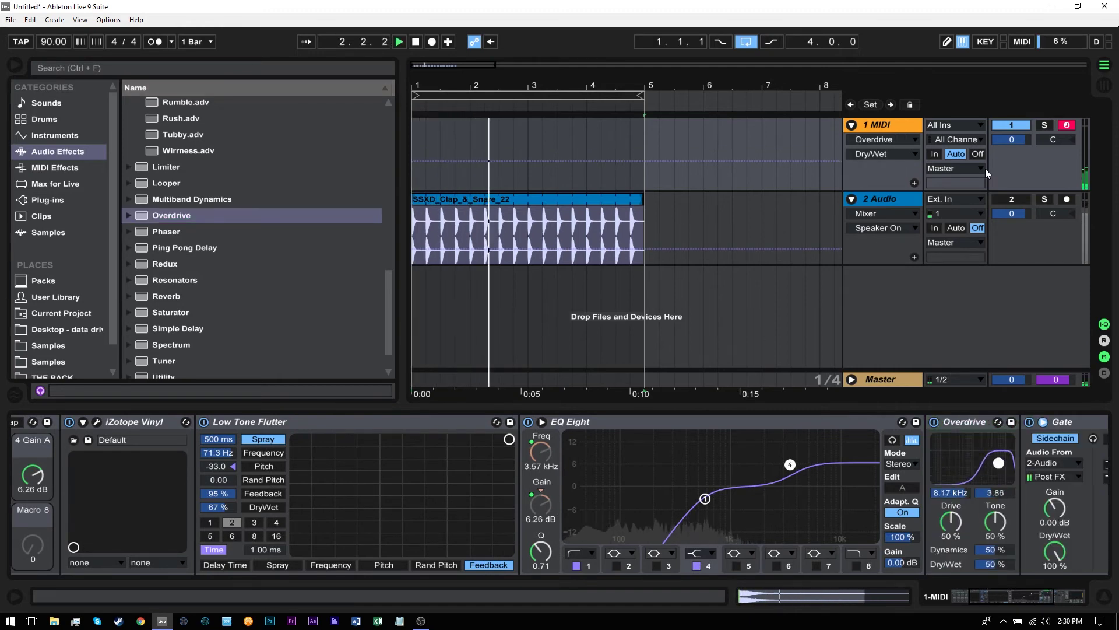
- Reactivate the 2 Audio track and lower its volume to -4.7 dB during playback
{"action": "left_click", "coordinate": [1015, 199]}
{"action": "key", "text": "space"}
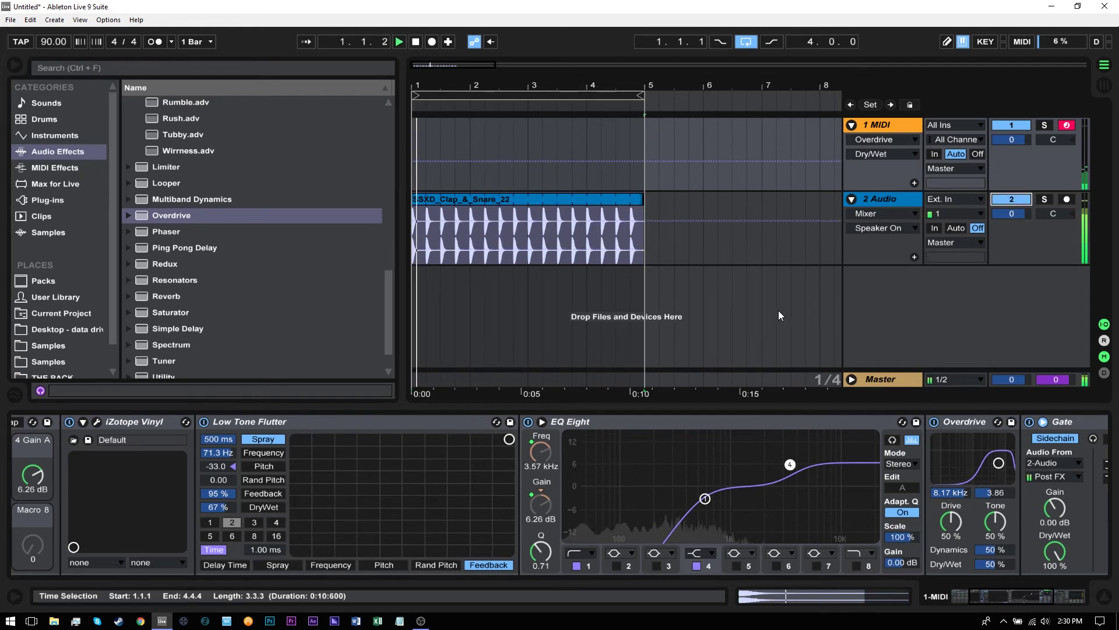
{"action": "left_click_drag", "start_coordinate": [1008, 217], "coordinate": [1008, 245]}
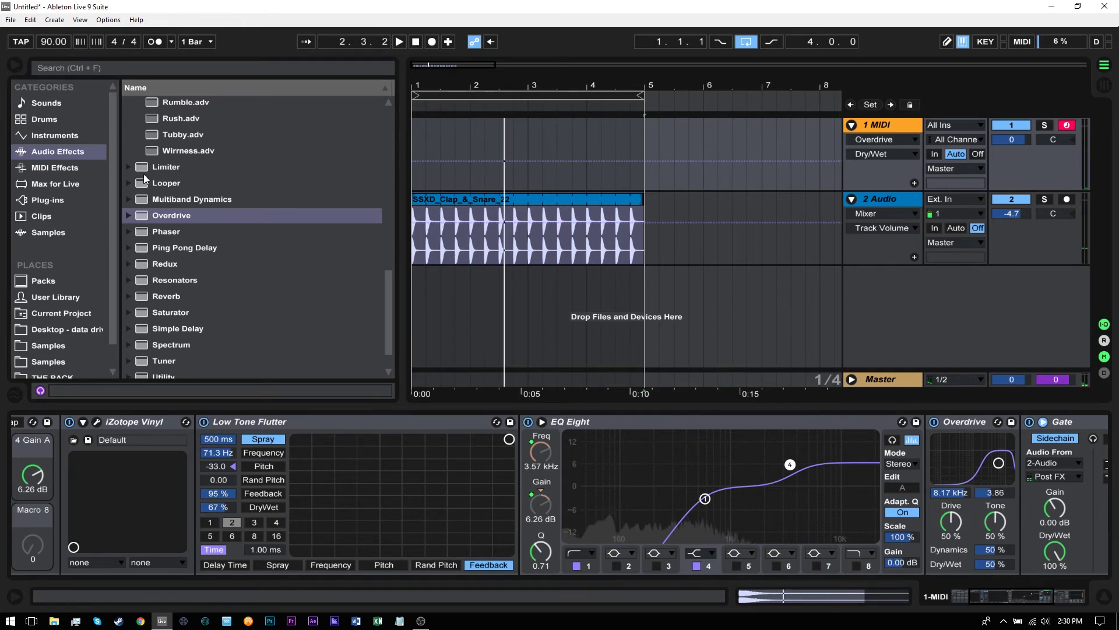
- Add a Limiter after the Gate and map its Gain to Macro 8
{"action": "left_click_drag", "start_coordinate": [145, 178], "coordinate": [1019, 478]}
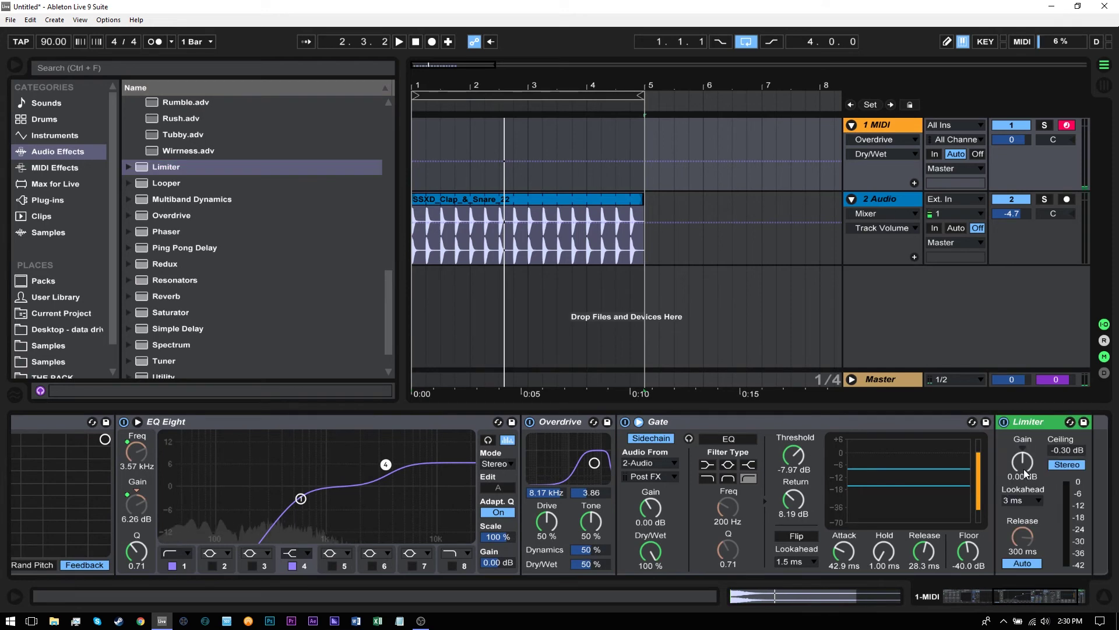
{"action": "right_click", "coordinate": [1025, 473]}
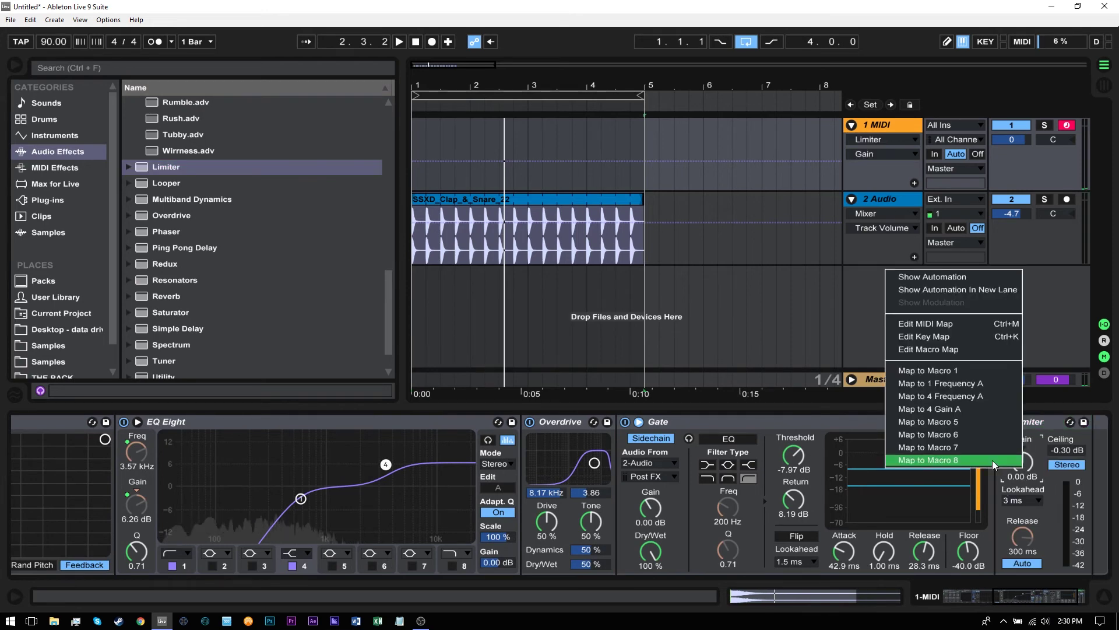
{"action": "left_click", "coordinate": [991, 457]}
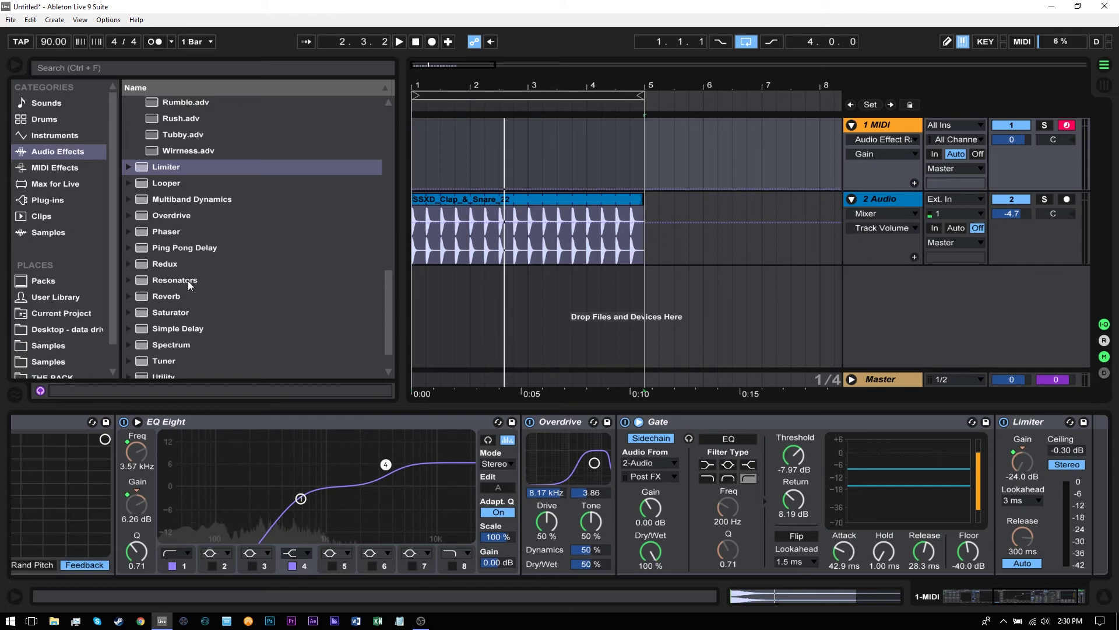
- Insert a Utility between the Gate and the Limiter and set its Width to 123 %
{"action": "scroll", "coordinate": [187, 287], "scroll_direction": "down", "scroll_amount": 1}
{"action": "left_click_drag", "start_coordinate": [166, 335], "coordinate": [982, 497]}
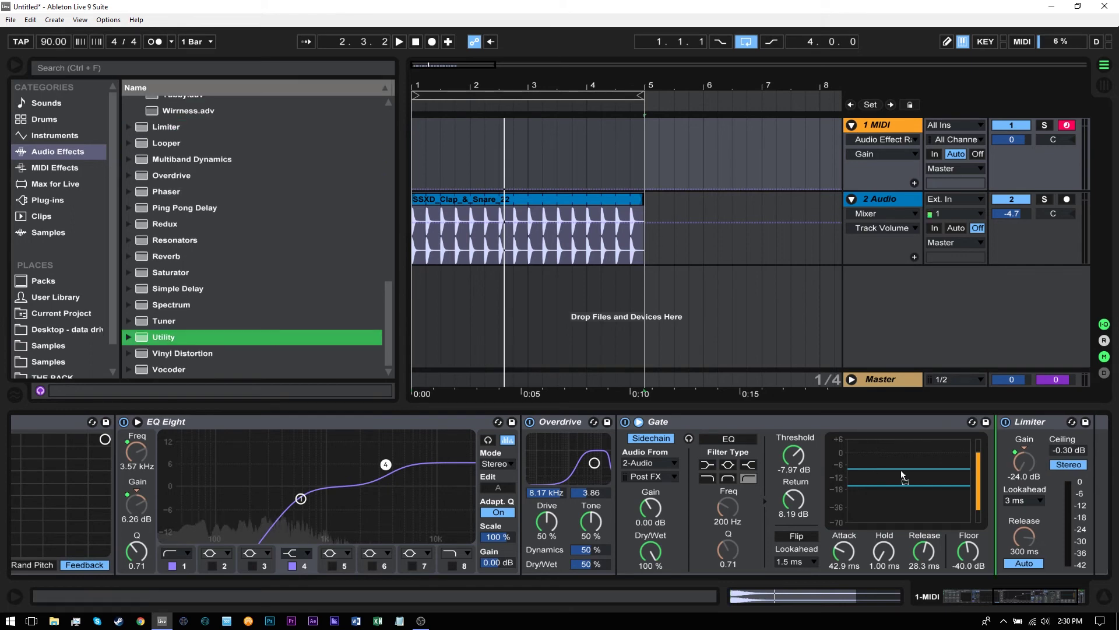
{"action": "left_click", "coordinate": [1040, 551]}
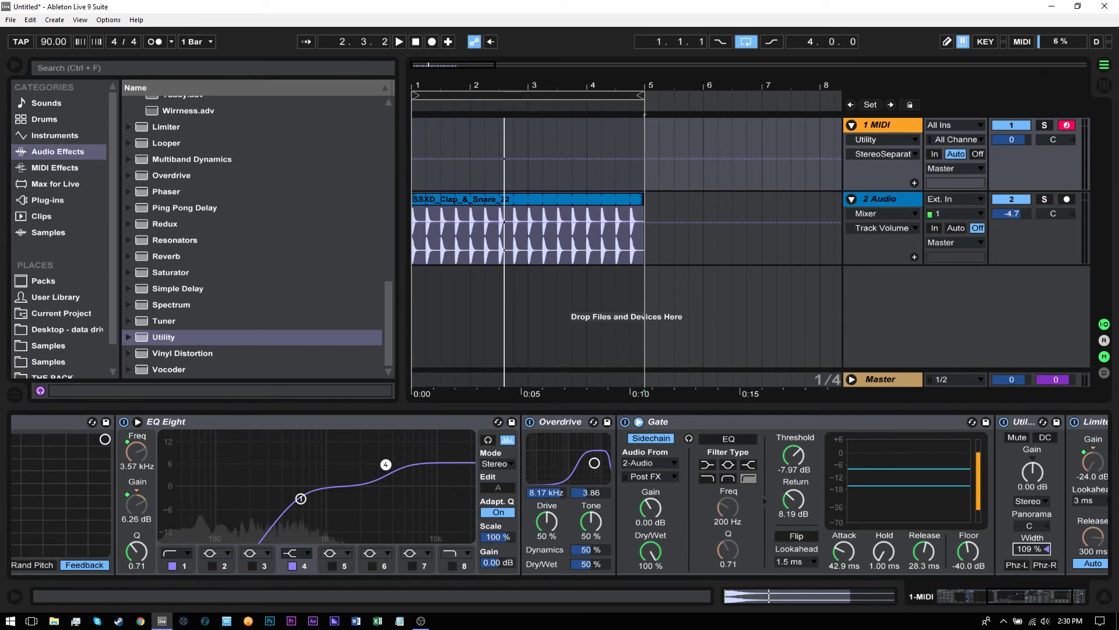
{"action": "left_click_drag", "start_coordinate": [1039, 547], "coordinate": [1039, 537]}
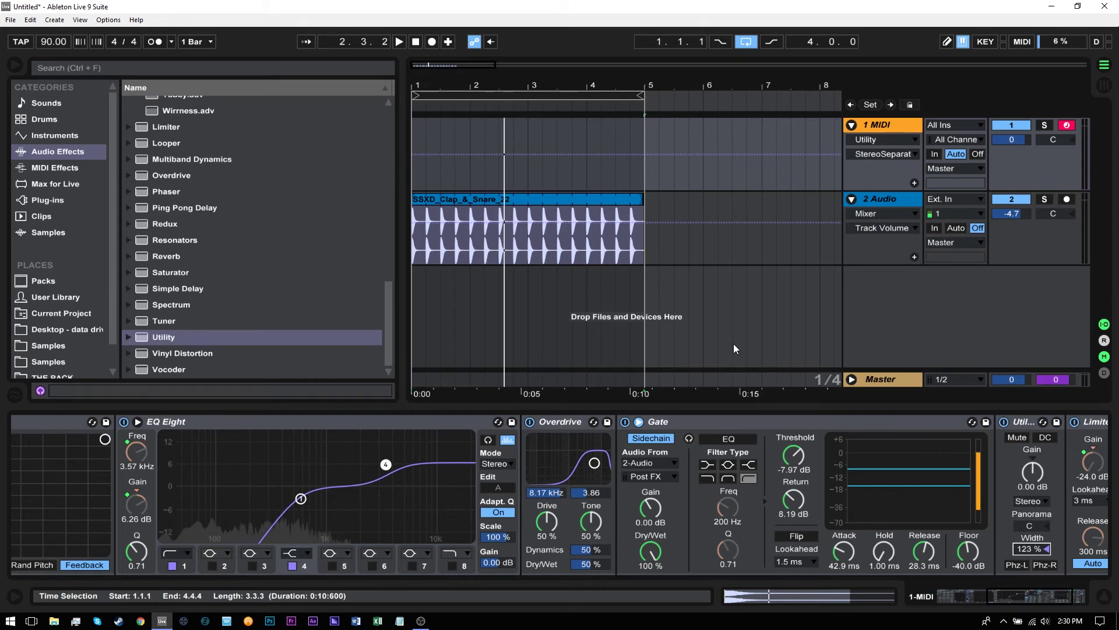
- Set the rack's Gain macro to 6.00 dB and audition the snare loop
{"action": "key", "text": "space"}
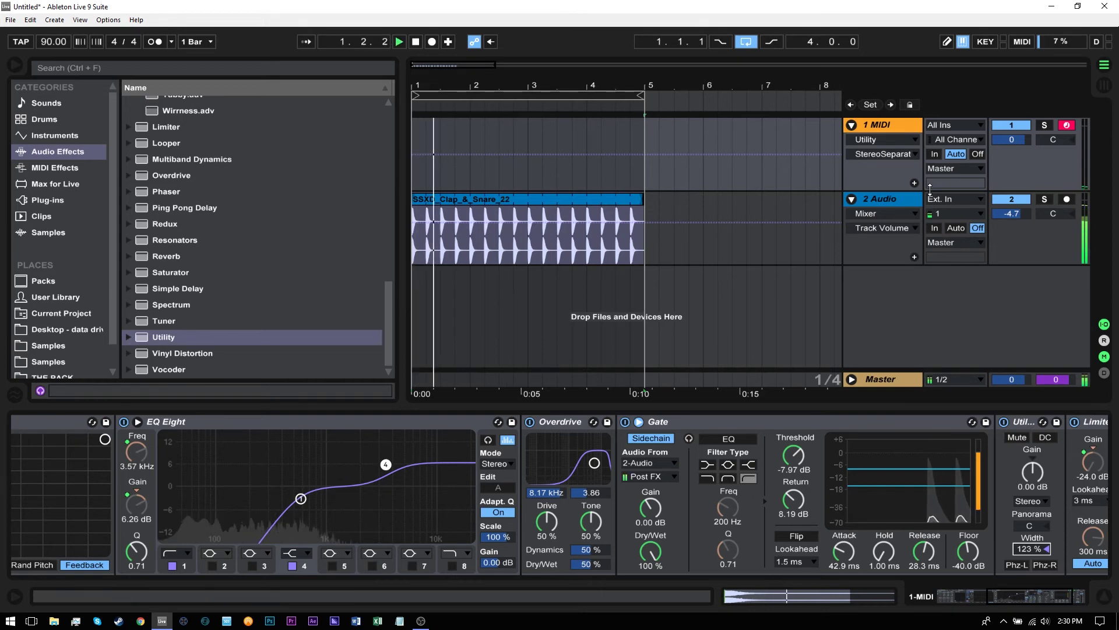
{"action": "left_click_drag", "start_coordinate": [1000, 595], "coordinate": [945, 599]}
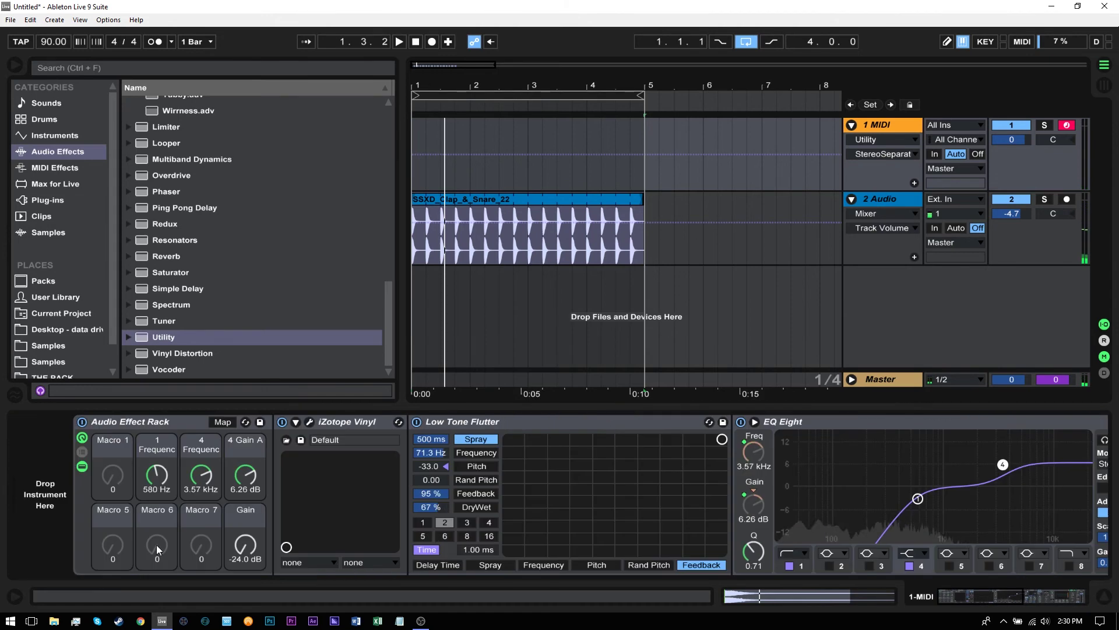
{"action": "left_click", "coordinate": [239, 560]}
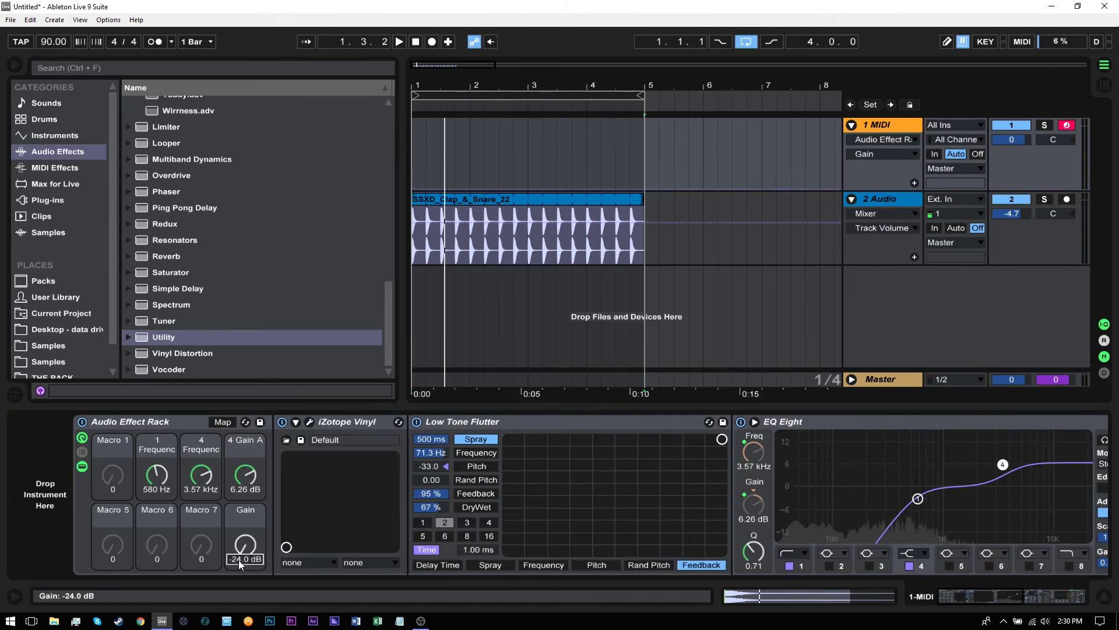
{"action": "type", "text": "6"}
{"action": "key", "text": "Return"}
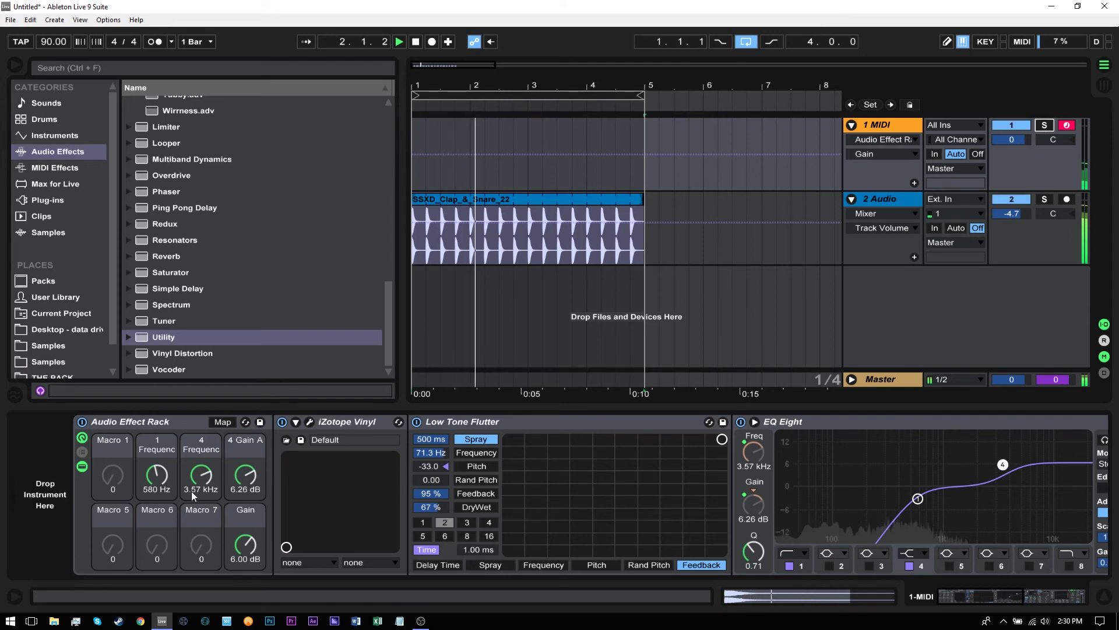
{"action": "key", "text": "space"}
- Map the Gate's Release to Macro 7 and raise that macro to 161 ms during playback
{"action": "left_click_drag", "start_coordinate": [979, 595], "coordinate": [1032, 596]}
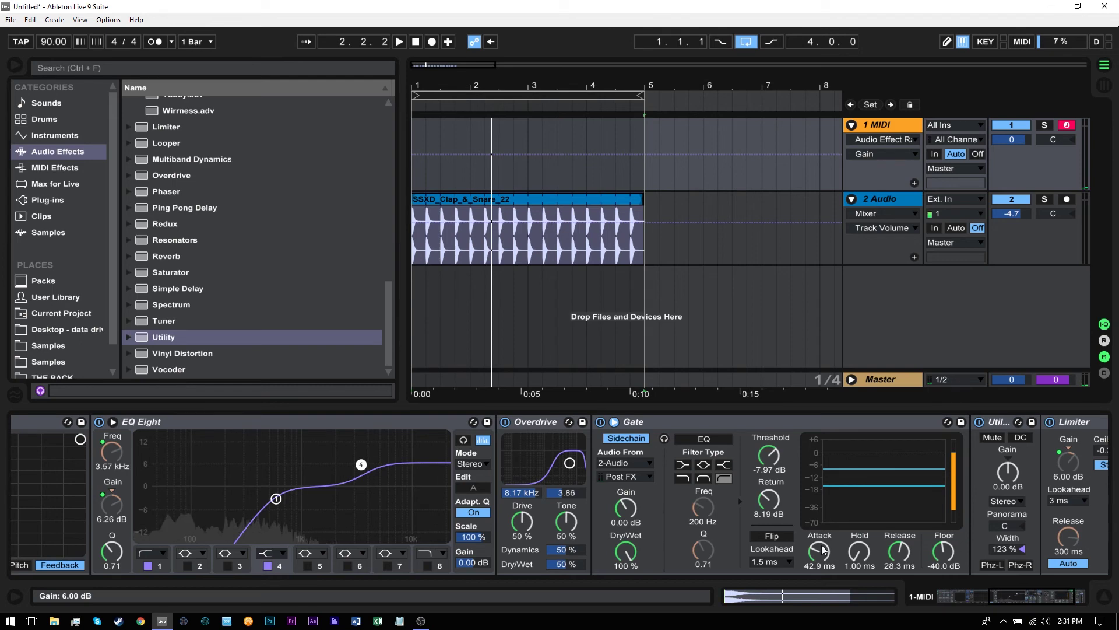
{"action": "right_click", "coordinate": [904, 553]}
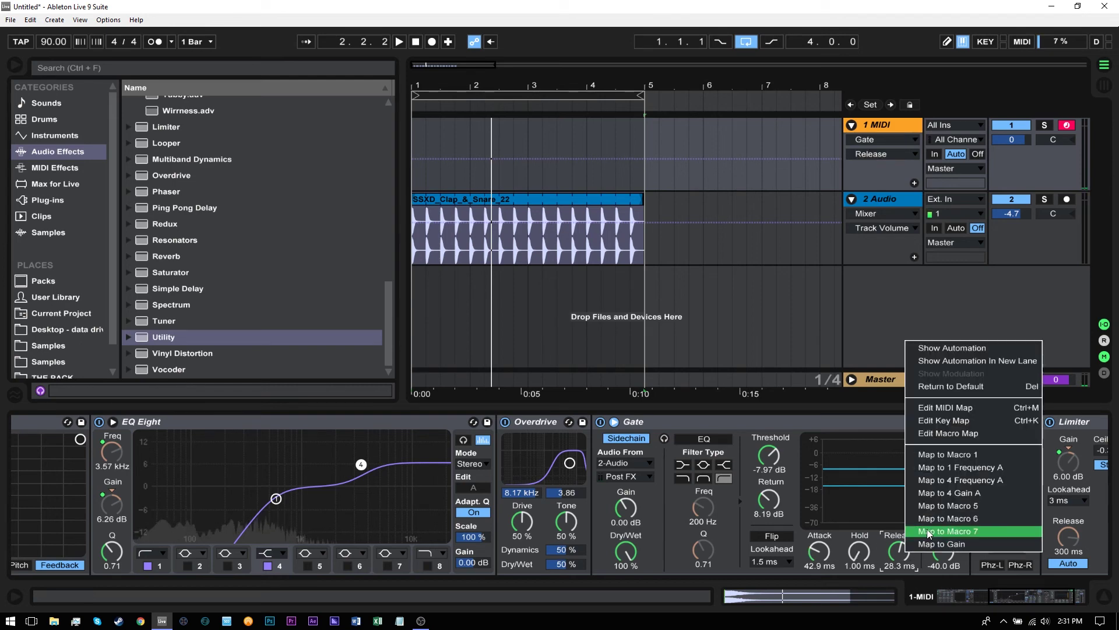
{"action": "left_click", "coordinate": [955, 531]}
{"action": "left_click_drag", "start_coordinate": [1002, 596], "coordinate": [669, 601]}
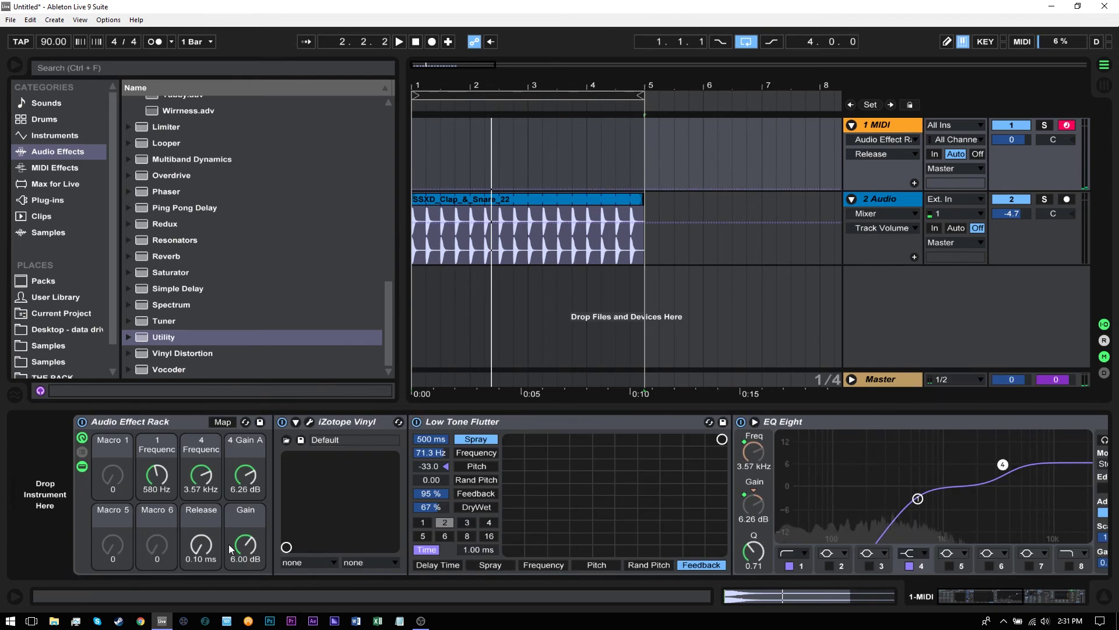
{"action": "key", "text": "space"}
{"action": "left_click_drag", "start_coordinate": [201, 546], "coordinate": [201, 495]}
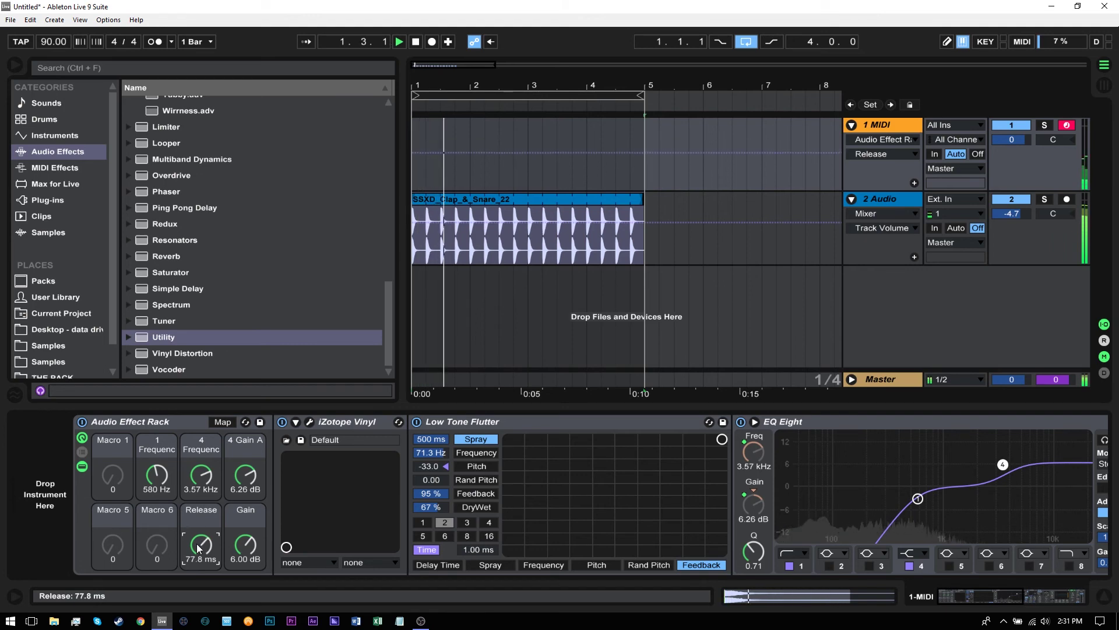
{"action": "left_click_drag", "start_coordinate": [196, 548], "coordinate": [196, 541]}
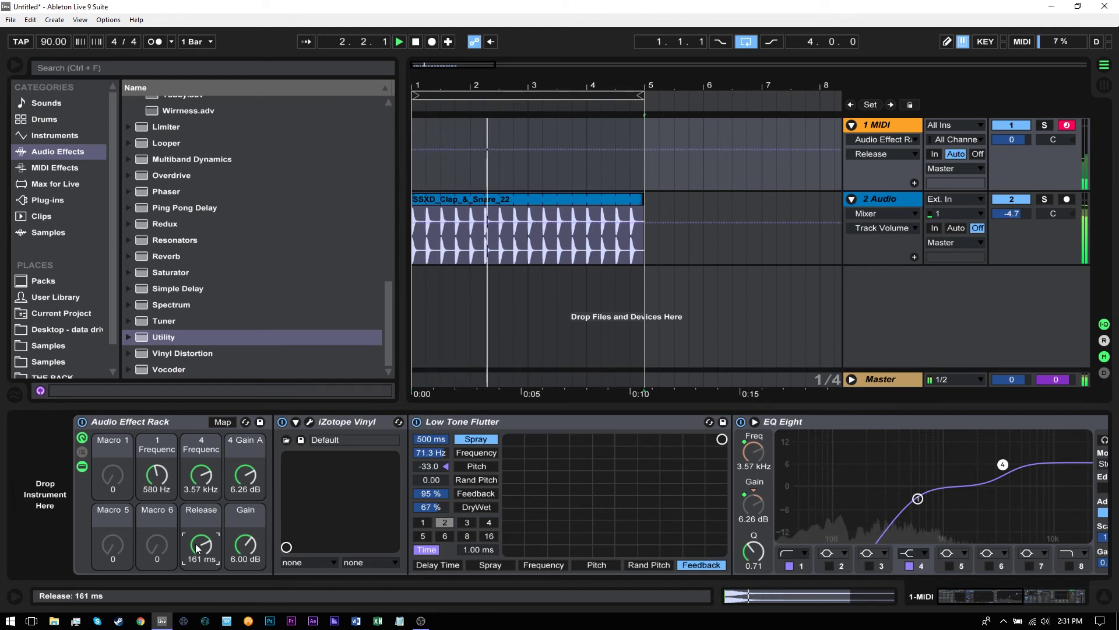
{"action": "key", "text": "space"}
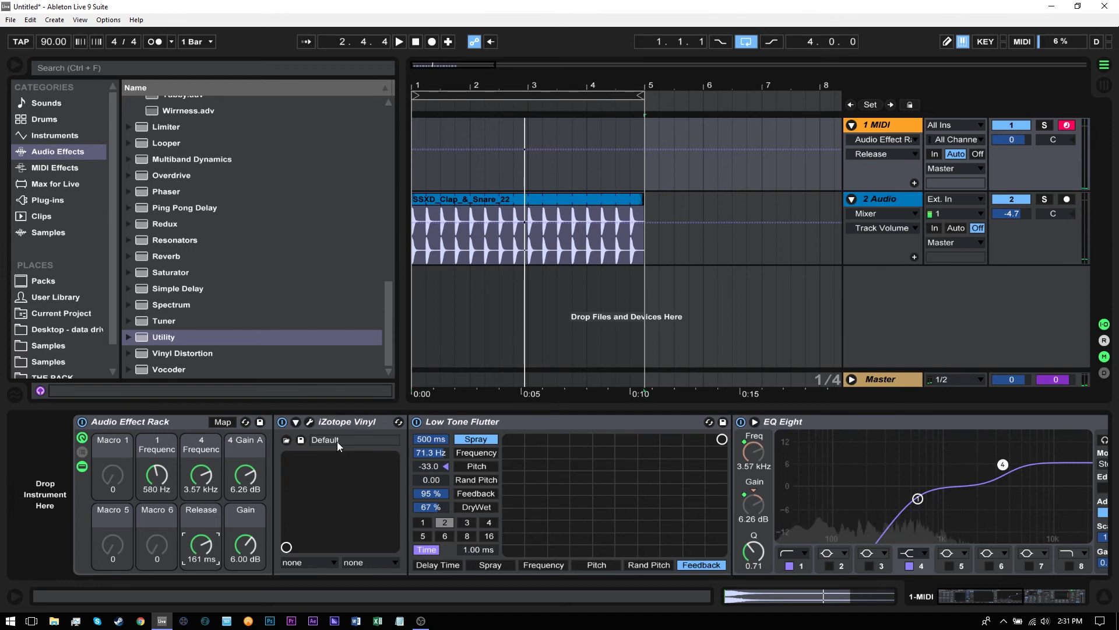
- Unfold the iZotope Vinyl device's parameters and map Mech Noise to Macro 1
{"action": "left_click", "coordinate": [311, 422]}
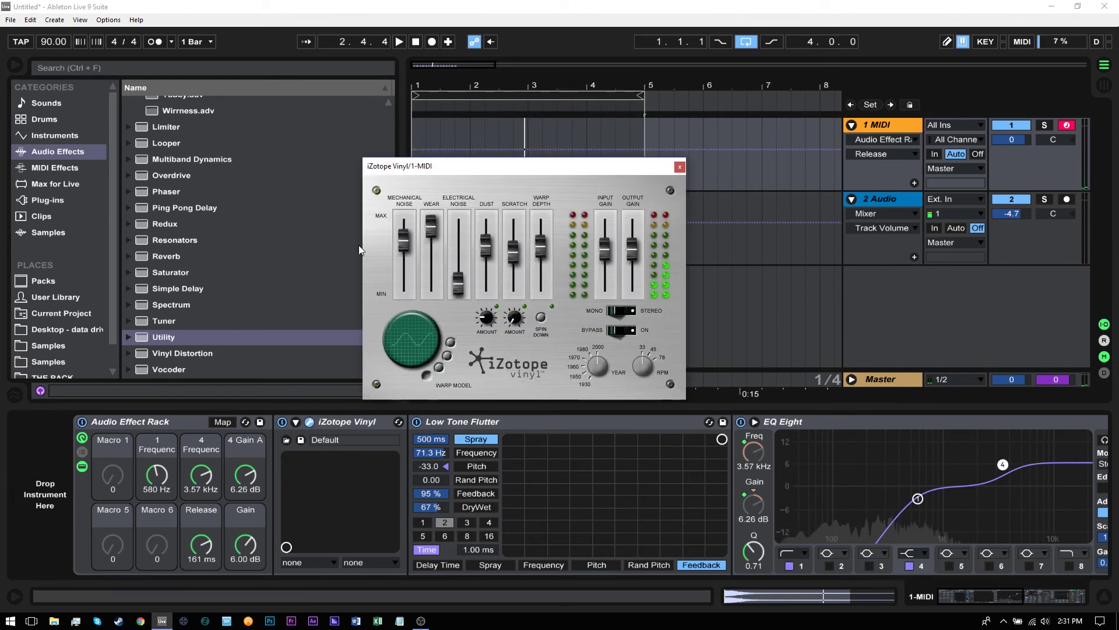
{"action": "left_click", "coordinate": [680, 167]}
{"action": "left_click", "coordinate": [295, 421]}
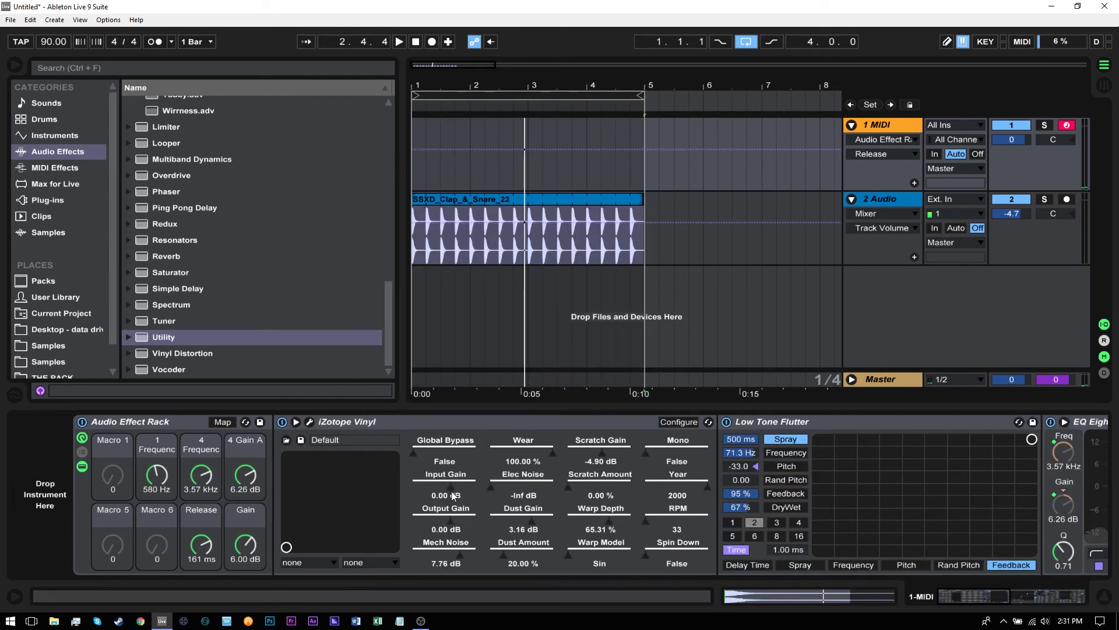
{"action": "right_click", "coordinate": [459, 553]}
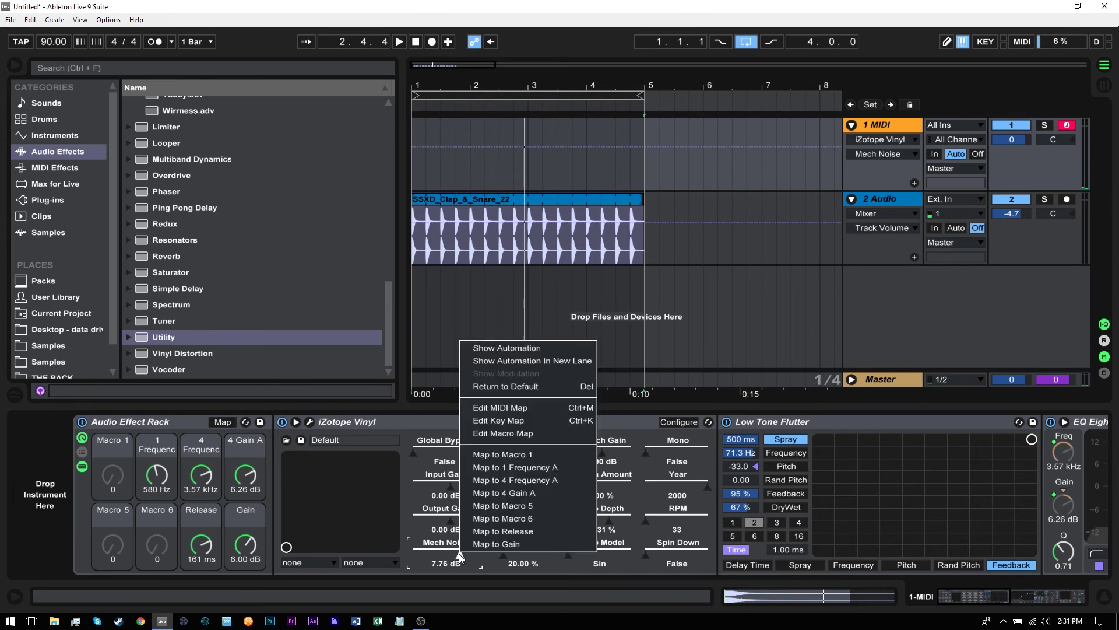
{"action": "left_click", "coordinate": [498, 453]}
- During playback, raise the Mech Noise macro to 84 and set the Release macro to 137 ms
{"action": "key", "text": "space"}
{"action": "left_click_drag", "start_coordinate": [115, 482], "coordinate": [115, 461]}
{"action": "left_click_drag", "start_coordinate": [199, 543], "coordinate": [196, 544]}
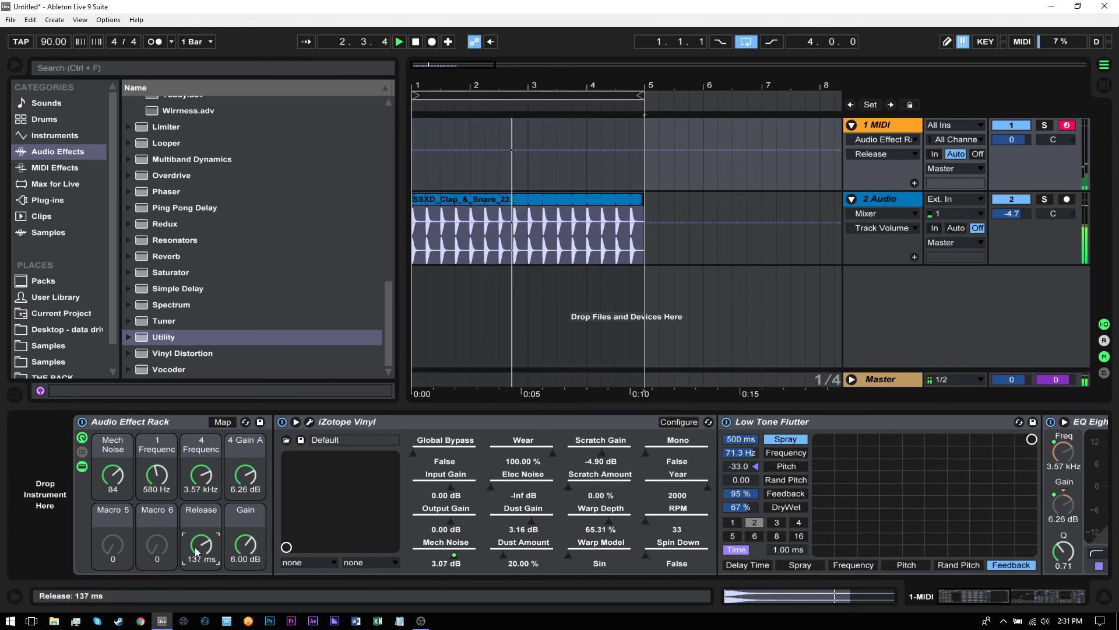
{"action": "key", "text": "space"}
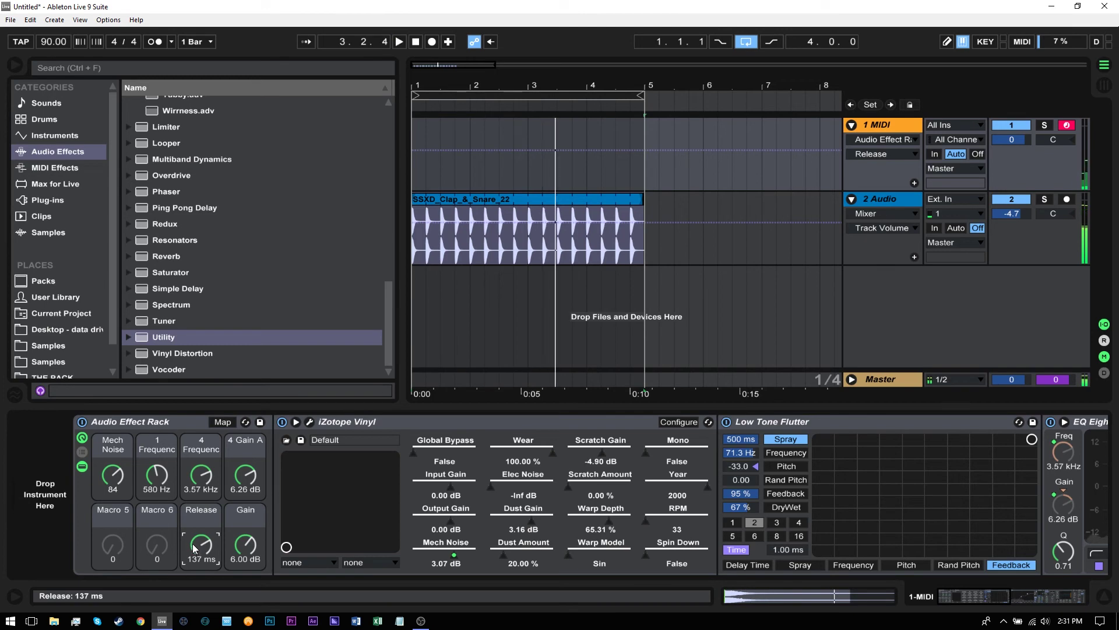
- Collapse the EQ Eight device in the rack's chain
{"action": "left_click_drag", "start_coordinate": [973, 592], "coordinate": [1001, 586]}
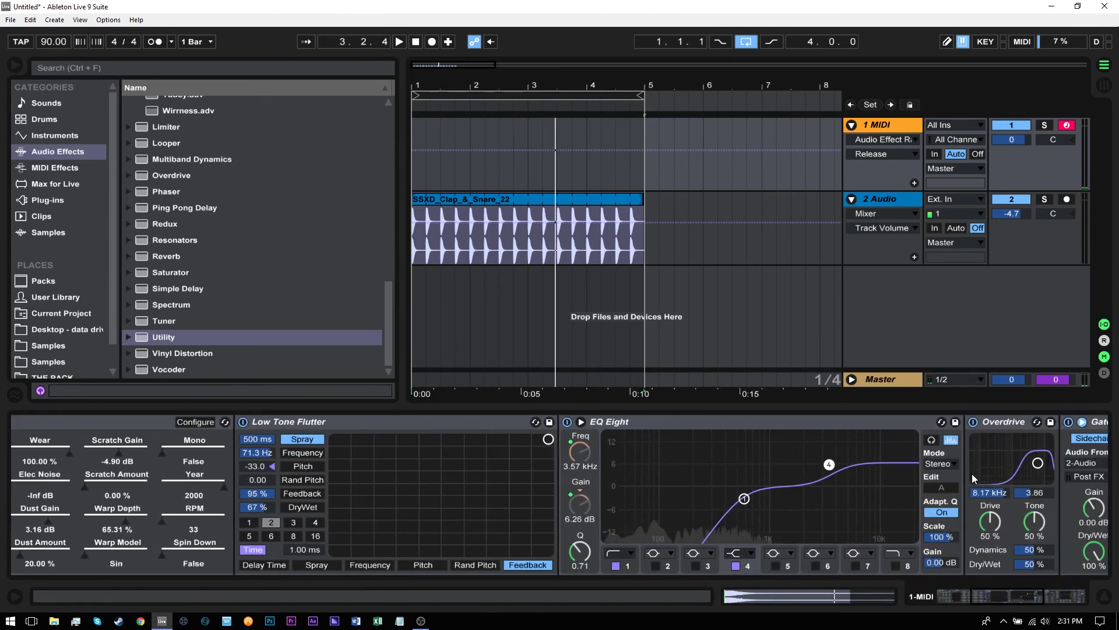
{"action": "double_click", "coordinate": [706, 425]}
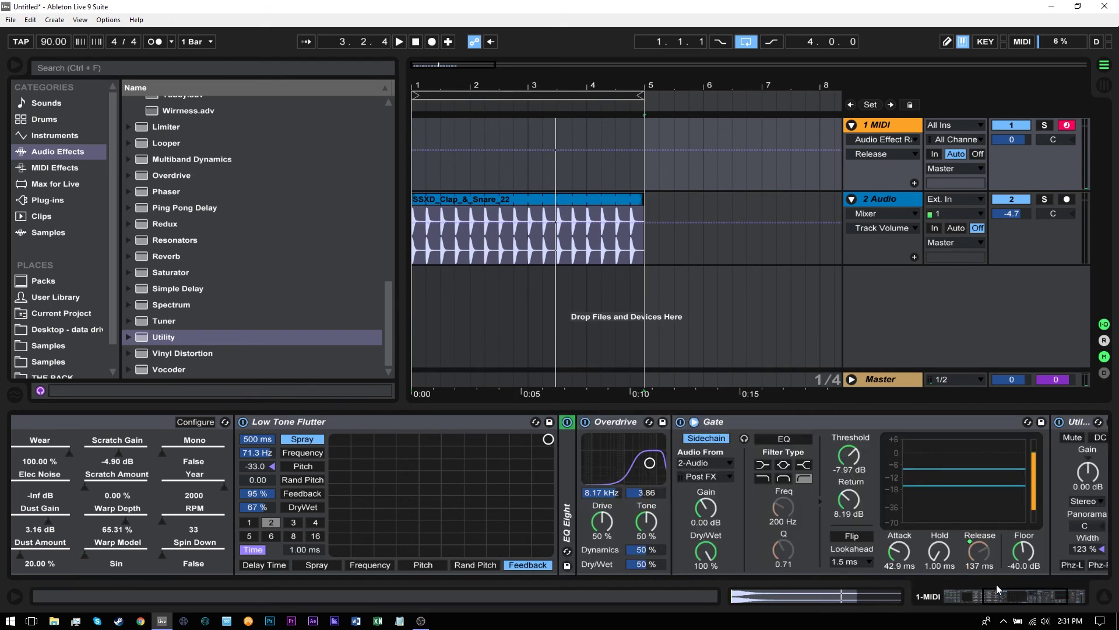
{"action": "left_click", "coordinate": [1020, 595]}
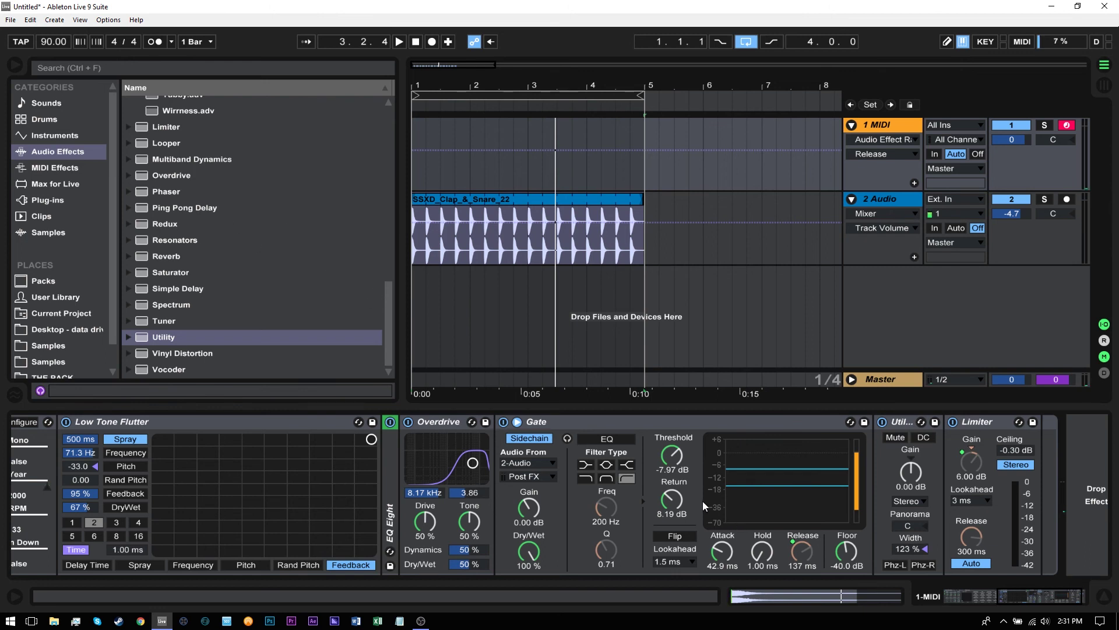
- Play the loop and compare the sound with the 1 MIDI track switched off and back on
{"action": "key", "text": "space"}
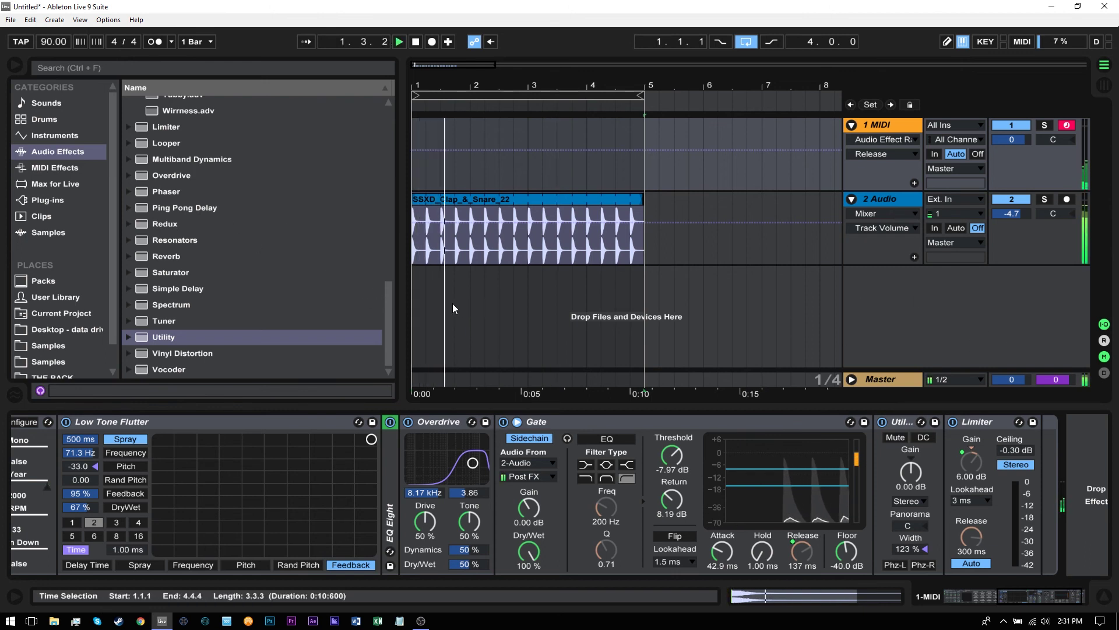
{"action": "left_click", "coordinate": [1001, 127]}
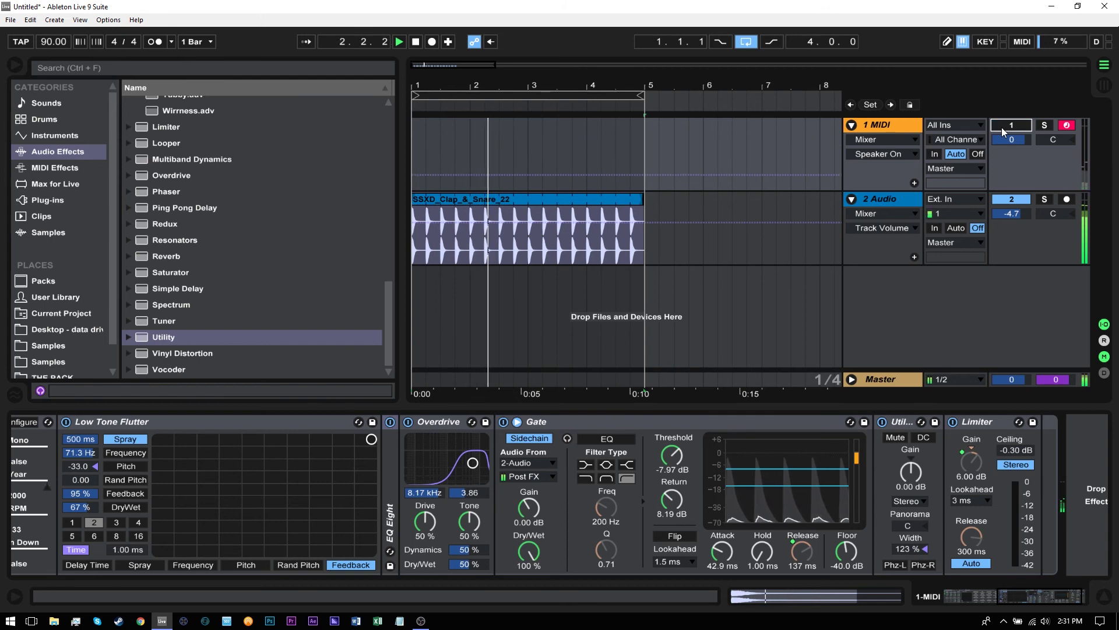
{"action": "left_click", "coordinate": [1002, 127]}
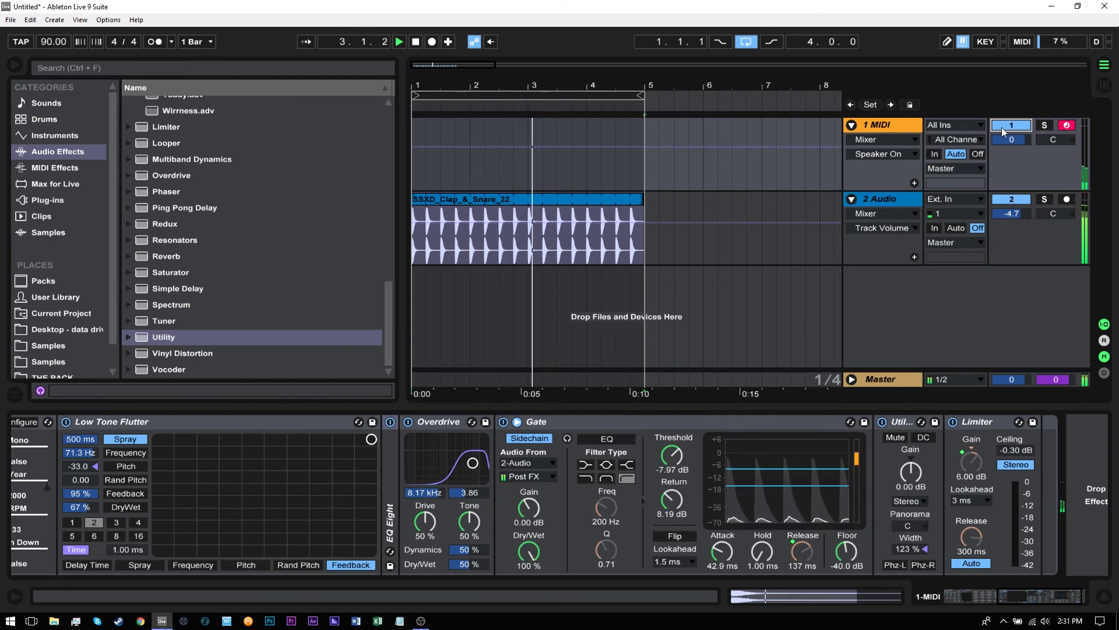
{"action": "key", "text": "space"}
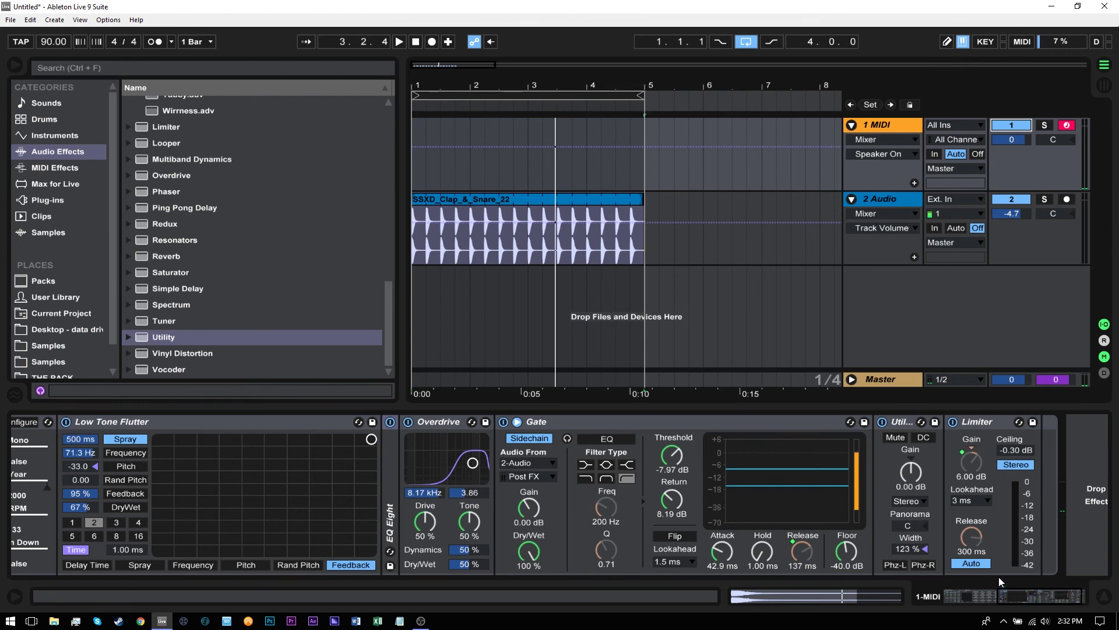
- Lower the Gate's Floor to -inf dB and audition the loop
{"action": "left_click", "coordinate": [1005, 602]}
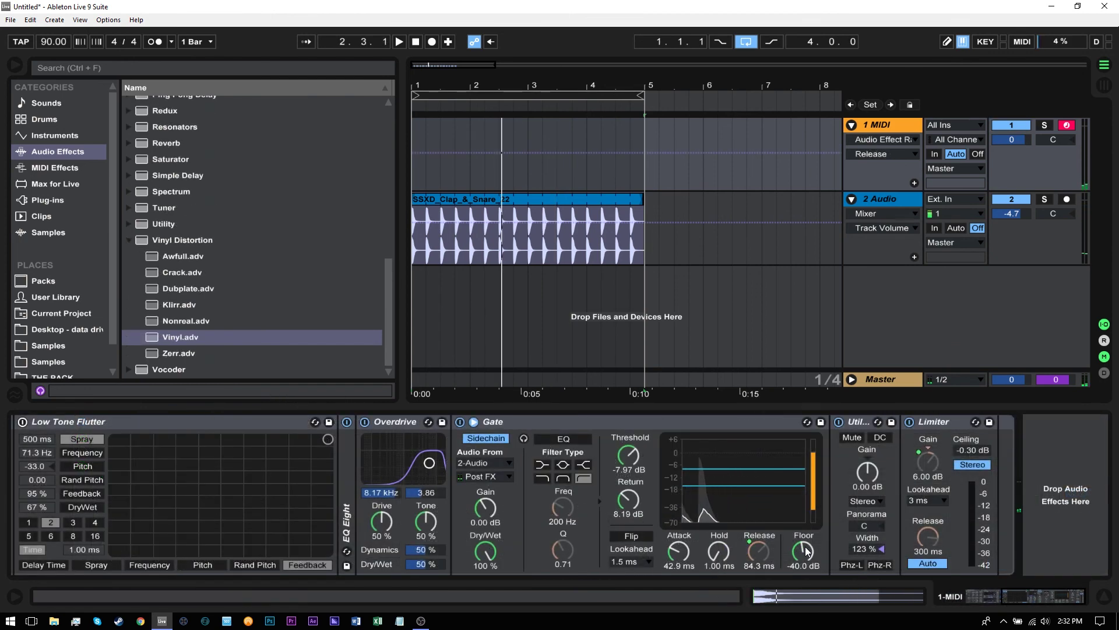
{"action": "left_click_drag", "start_coordinate": [806, 551], "coordinate": [806, 551]}
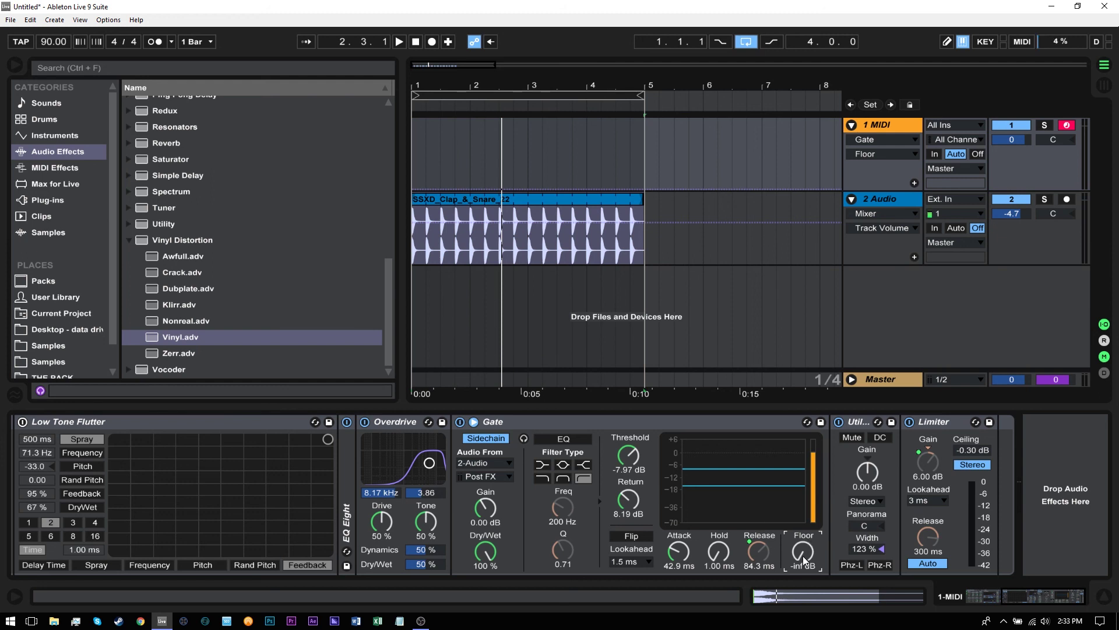
{"action": "mouse_move", "coordinate": [804, 560]}
{"action": "left_mouse_down"}
{"action": "mouse_move", "coordinate": [804, 523]}
{"action": "mouse_move", "coordinate": [803, 560]}
{"action": "left_mouse_up"}
{"action": "key", "text": "space"}
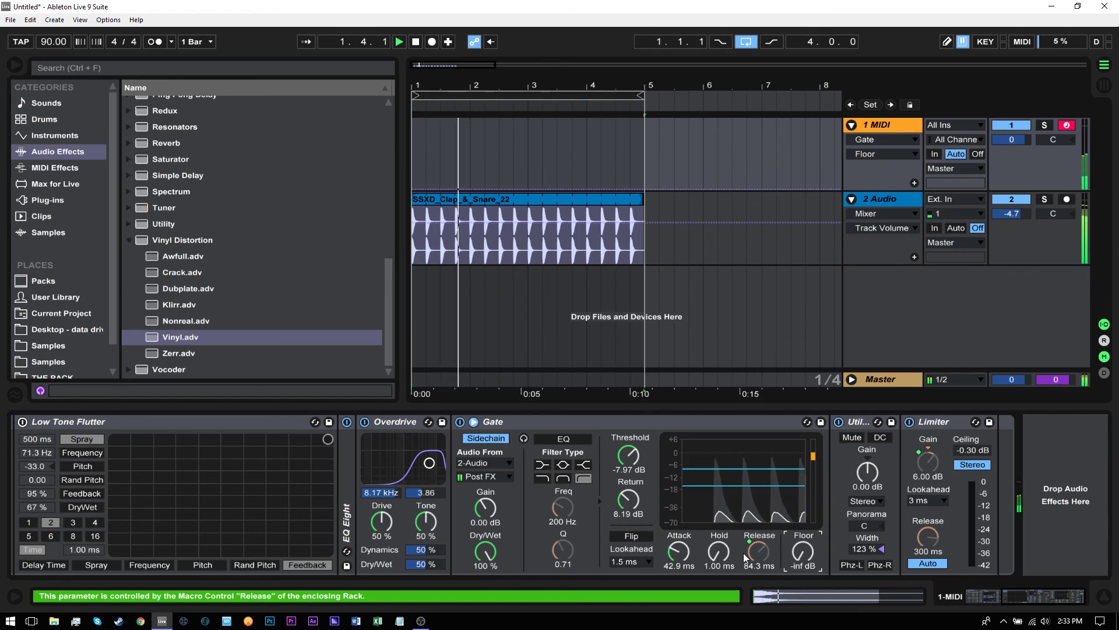
{"action": "left_click", "coordinate": [1012, 593]}
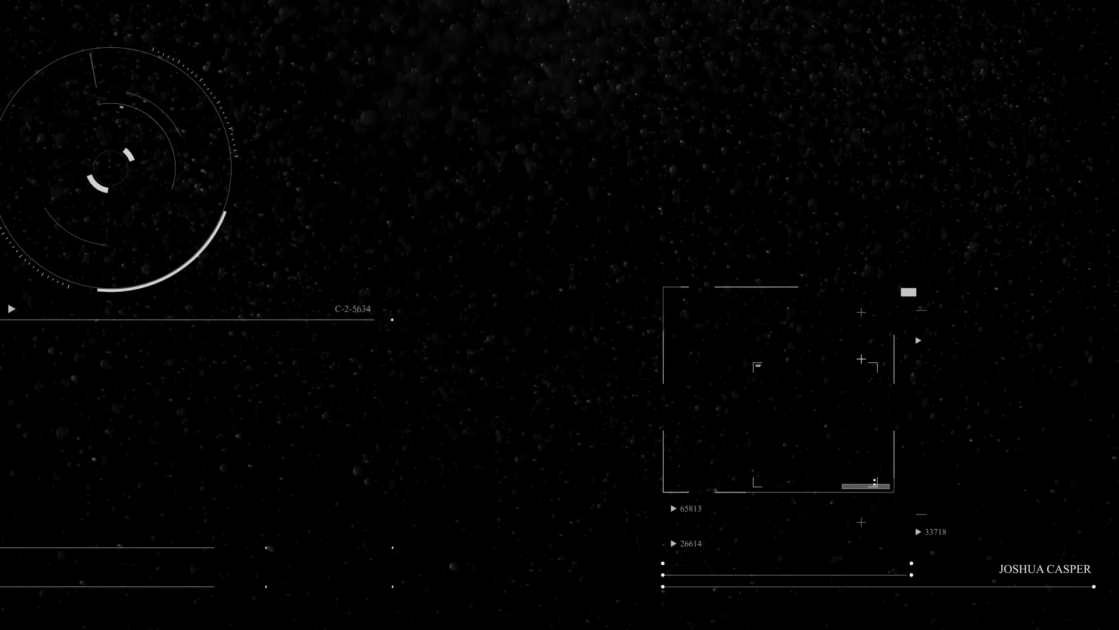